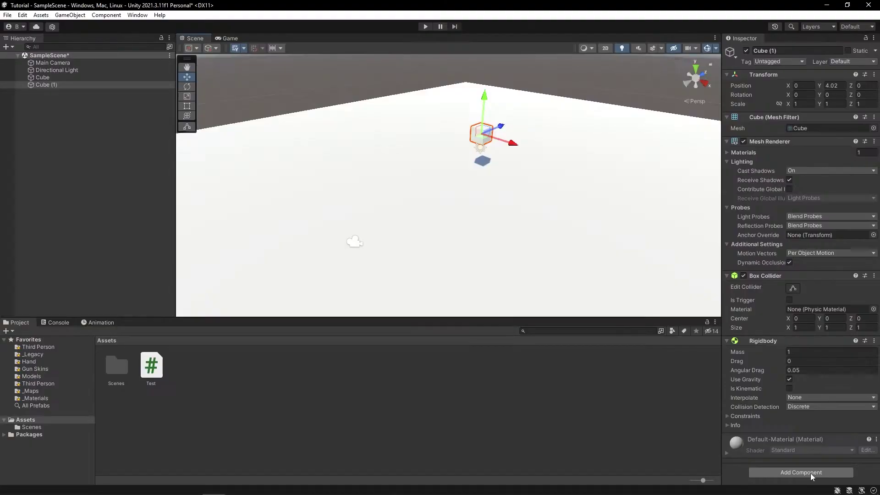
# - Create a new script named Movement and add it as a component to Cube (1)
pyautogui.click(811, 473)
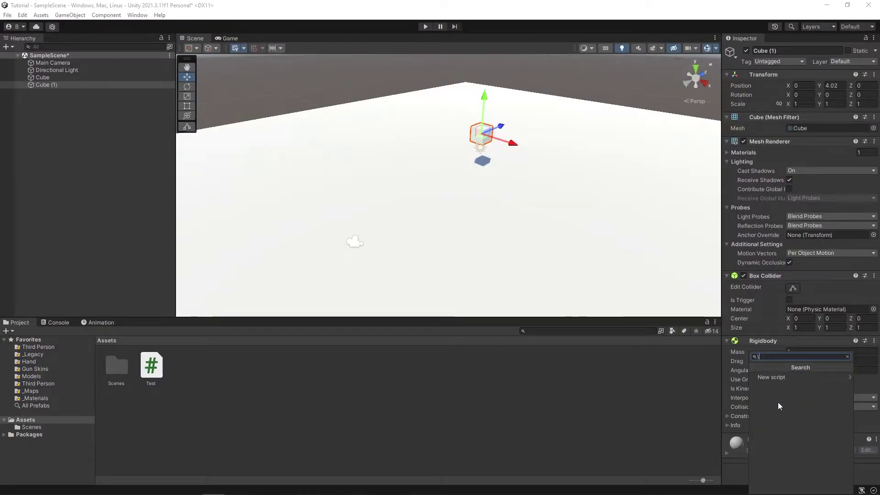
pyautogui.press('BackSpace')
pyautogui.scroll(-3, 798, 412)
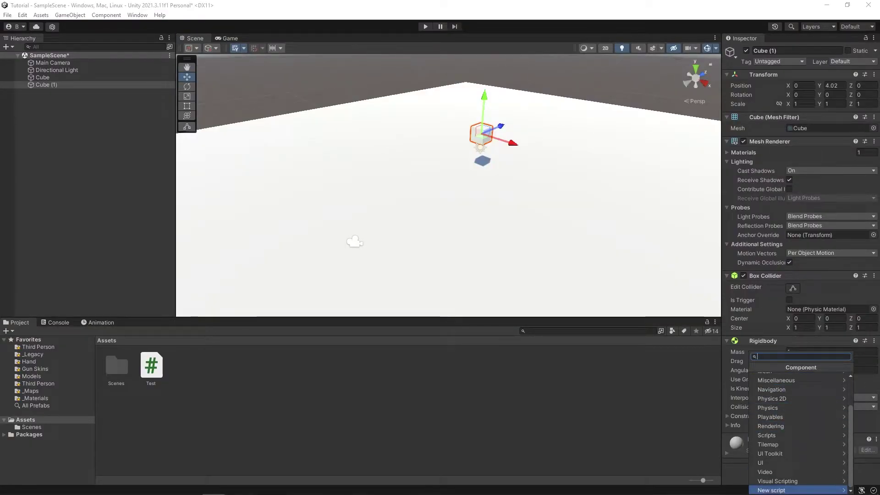
pyautogui.click(776, 492)
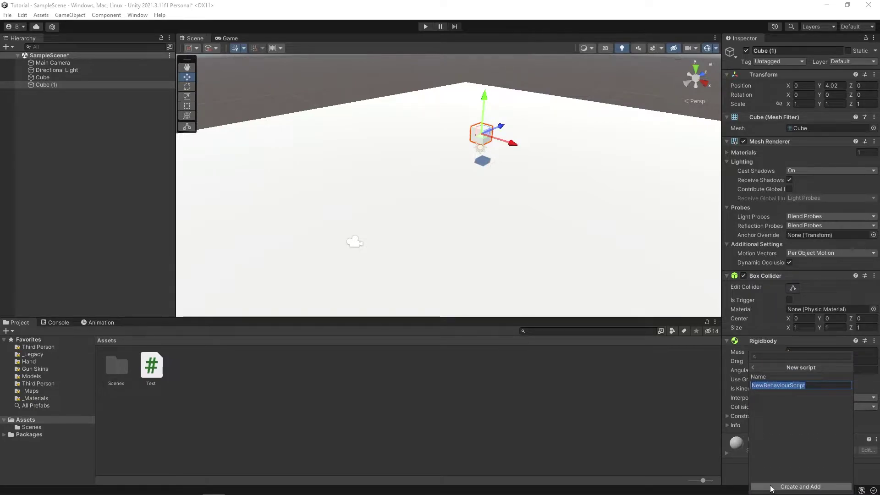
pyautogui.write('Mo')
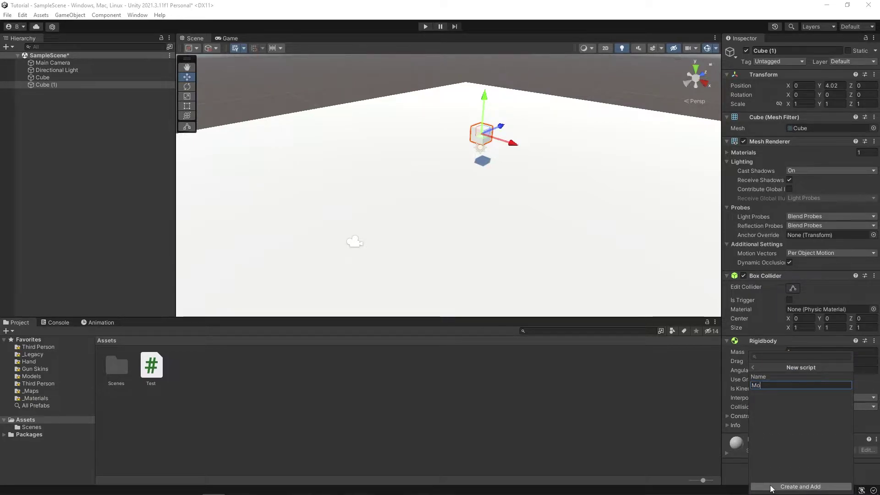
pyautogui.write('vement')
pyautogui.click(773, 487)
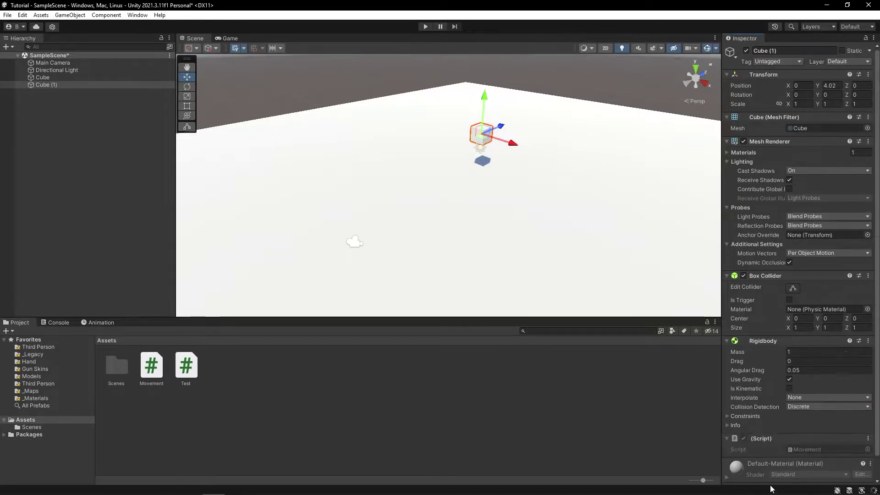
# - Open the Movement script in the code editor and delete its Start method together with the comment above it
pyautogui.doubleClick(153, 369)
pyautogui.hotkey('ctrl', 'a')
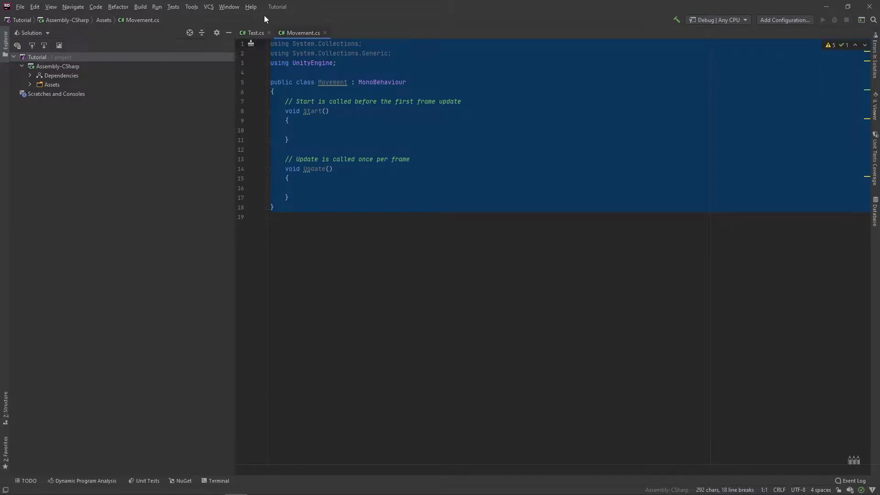
pyautogui.click(252, 33)
pyautogui.click(299, 32)
pyautogui.click(340, 214)
pyautogui.moveTo(290, 140); pyautogui.dragTo(285, 101)
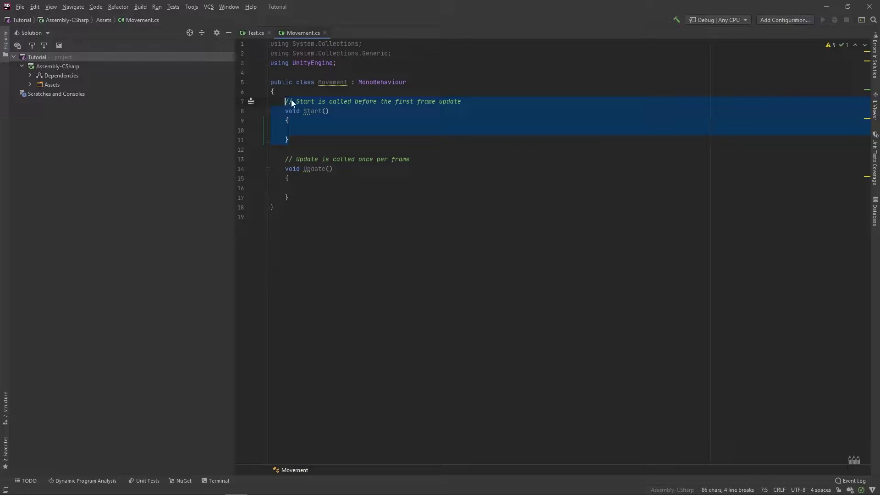
pyautogui.press('BackSpace')
# - Inside Update, declare a Vector3 variable named input and assign it a new Vector3()
pyautogui.click(315, 150)
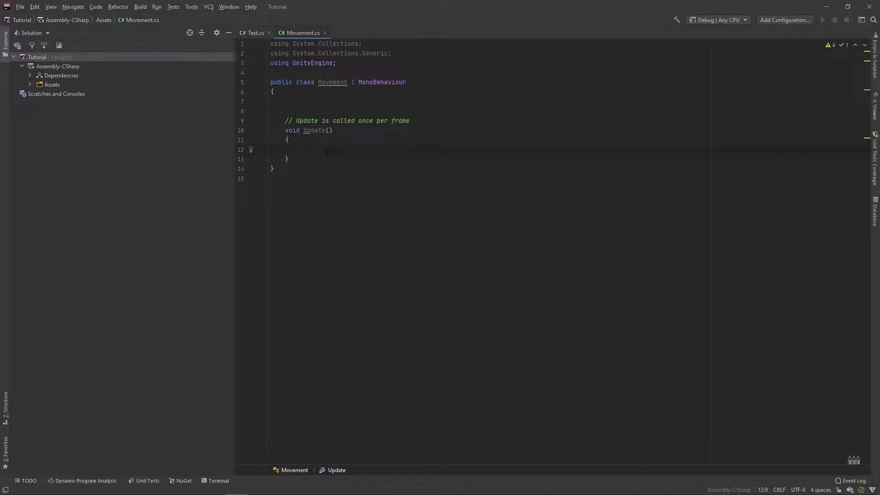
pyautogui.write('Vec')
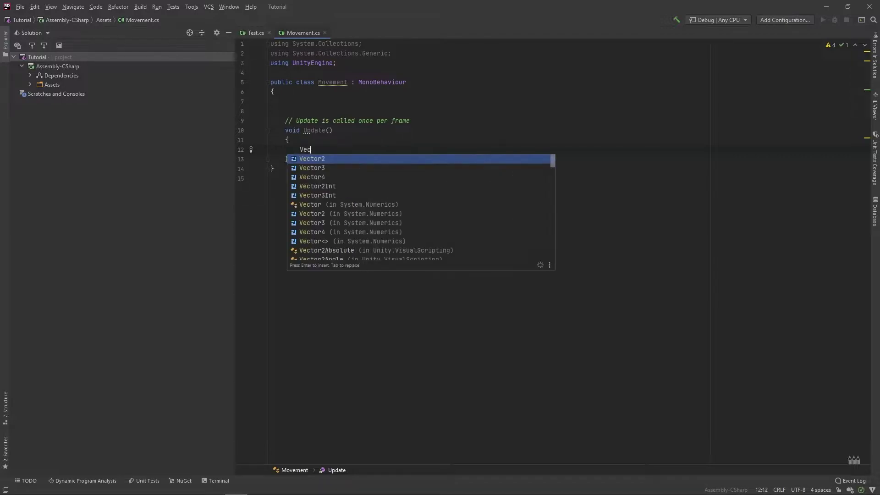
pyautogui.write('tor3 input ')
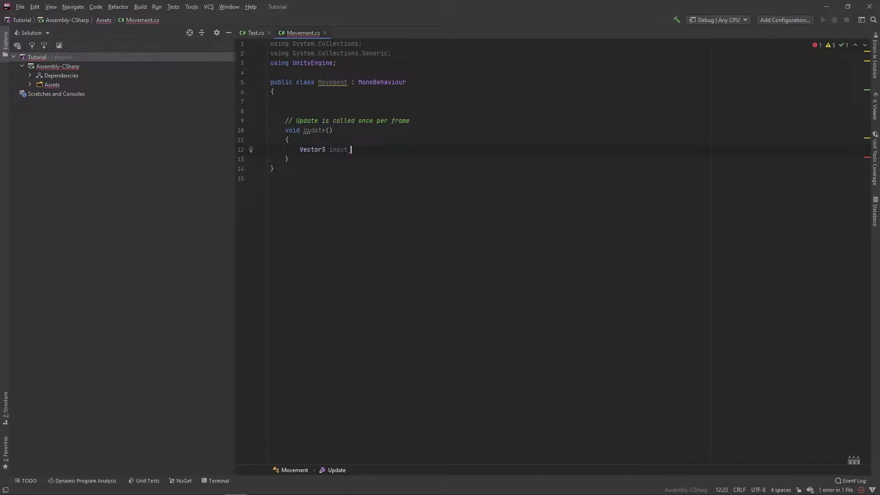
pyautogui.write('= n')
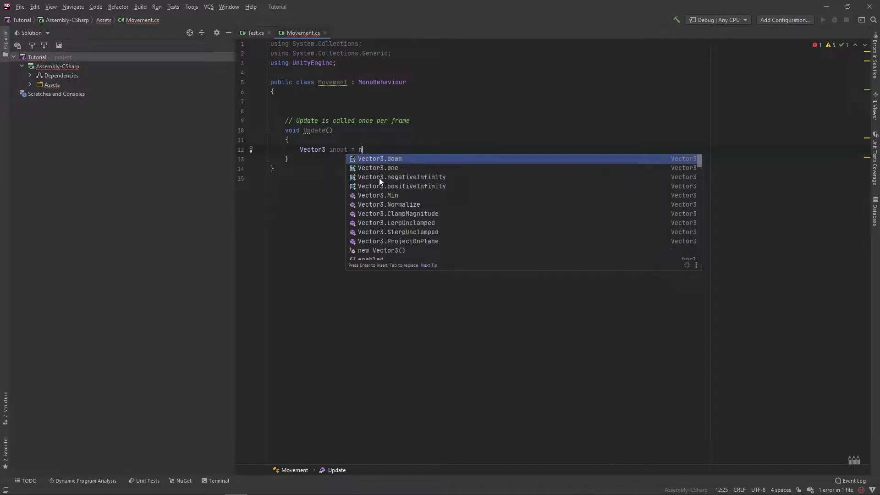
pyautogui.write('ew Vector3(')
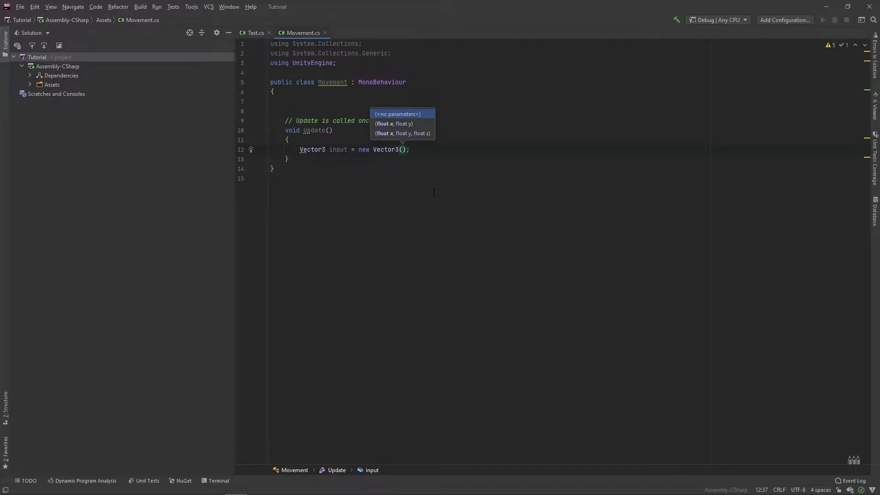
# - Pass Input.GetAxis("Horizontal") as the x argument of the new Vector3
pyautogui.write('Input.GetAxis("')
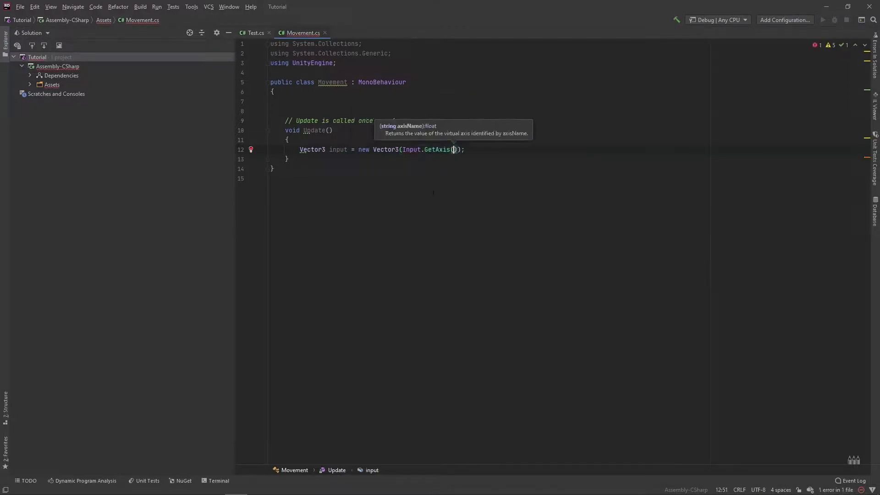
pyautogui.write('Hor')
pyautogui.press('BackSpace')
pyautogui.press('BackSpace')
pyautogui.press('BackSpace')
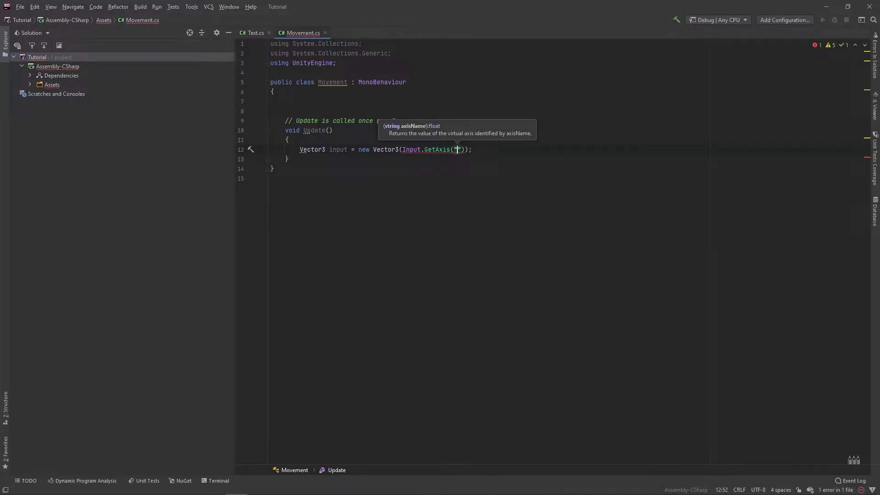
pyautogui.write('Horizontal')
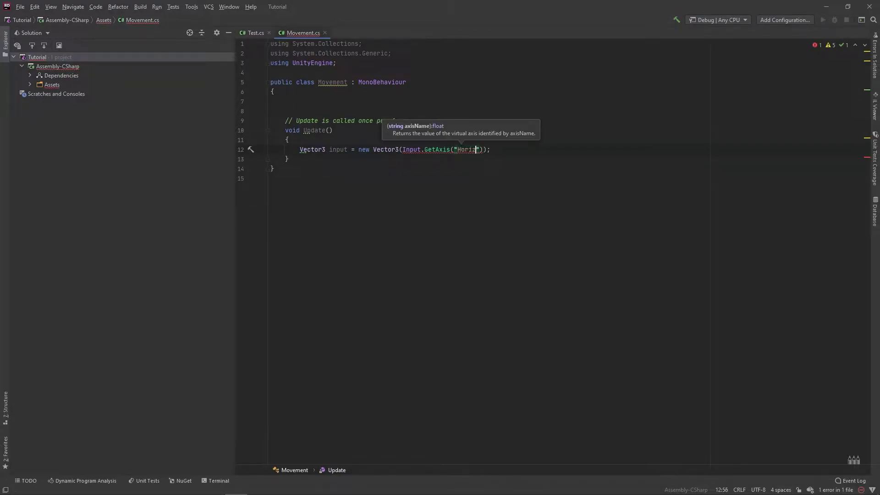
pyautogui.press('Right')
pyautogui.press('Right')
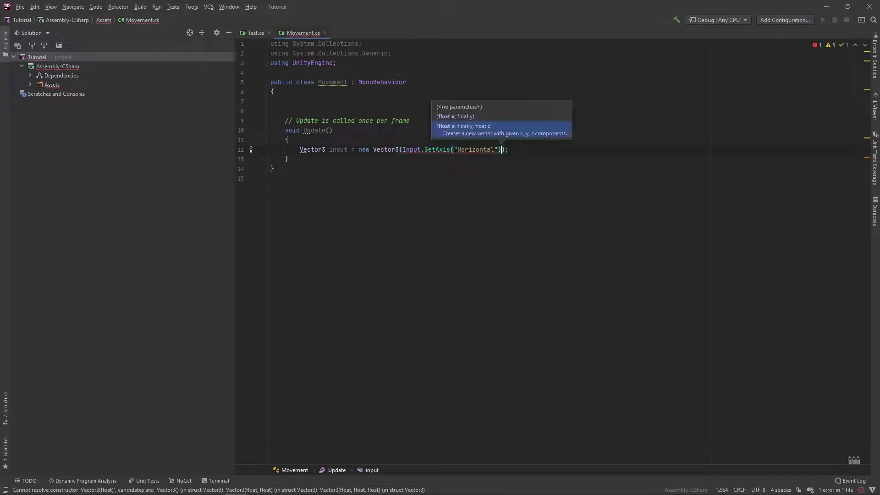
# - Add Input.GetAxis("Vertical") as the y argument and 0 as the z argument, completing the Vector3 statement
pyautogui.write(', I')
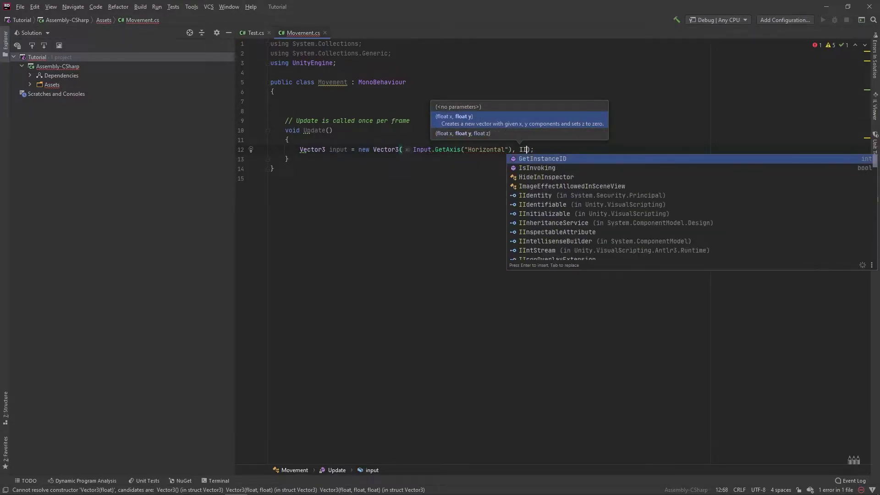
pyautogui.write('nput.G')
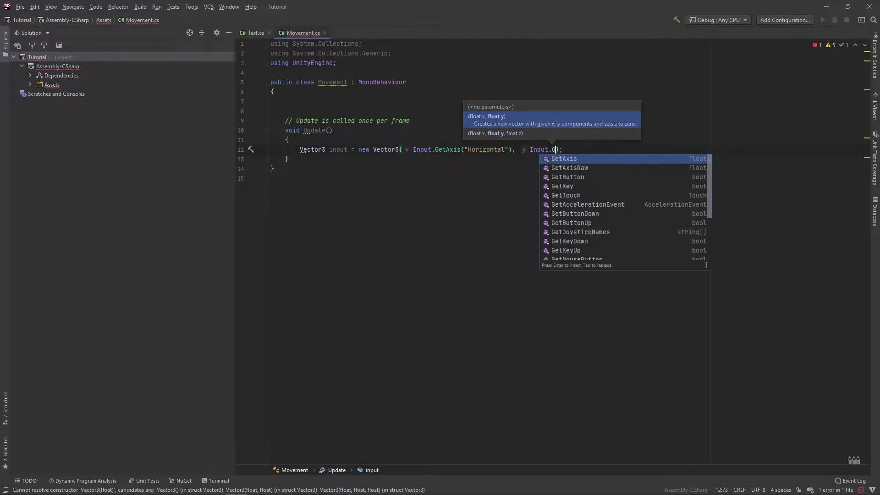
pyautogui.press('Return')
pyautogui.write('"Vertical"')
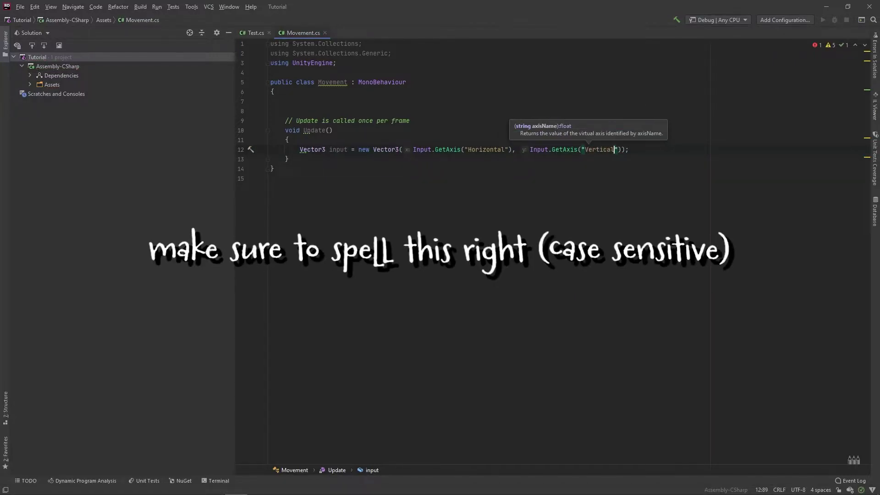
pyautogui.write('), 0')
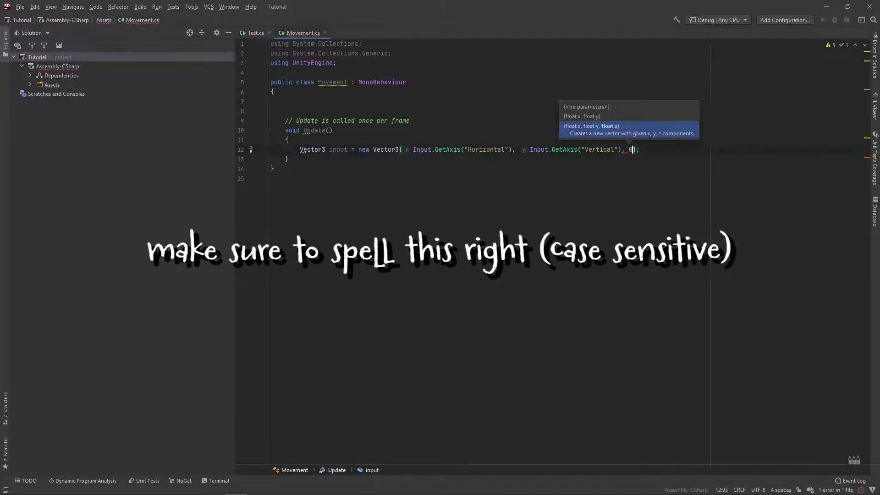
pyautogui.write(');')
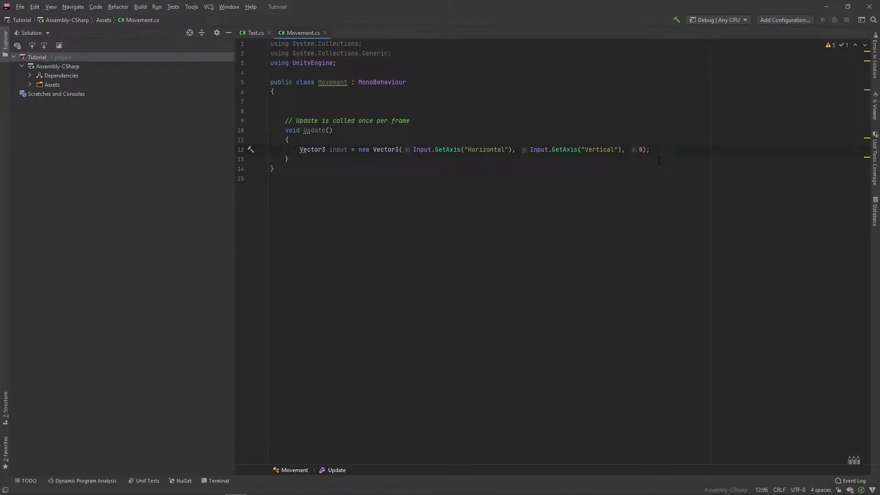
# - Add the line Debug.Log(input); below the input vector declaration in Update
pyautogui.press('Return')
pyautogui.write('Debug.L')
pyautogui.press('Return')
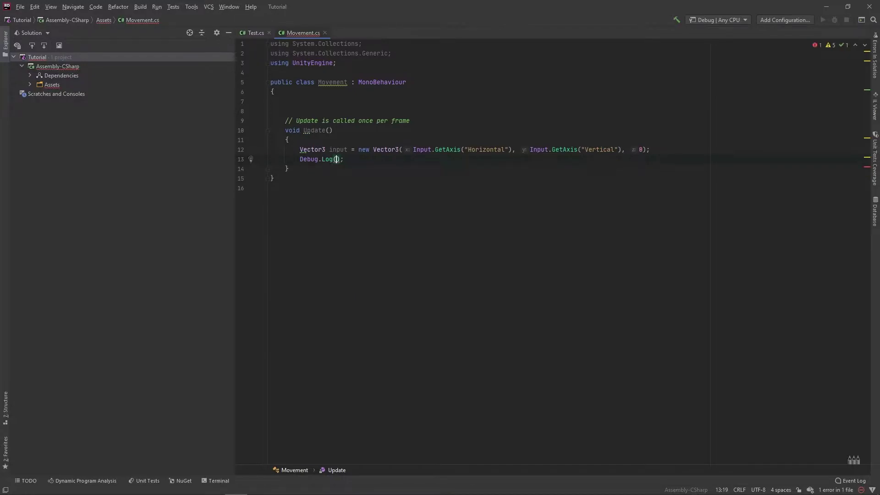
pyautogui.write('in')
pyautogui.press('Down')
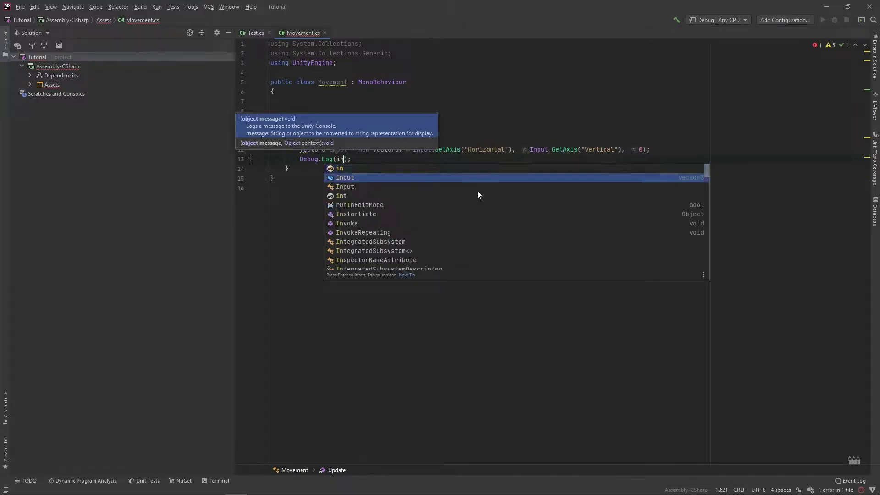
pyautogui.press('Return')
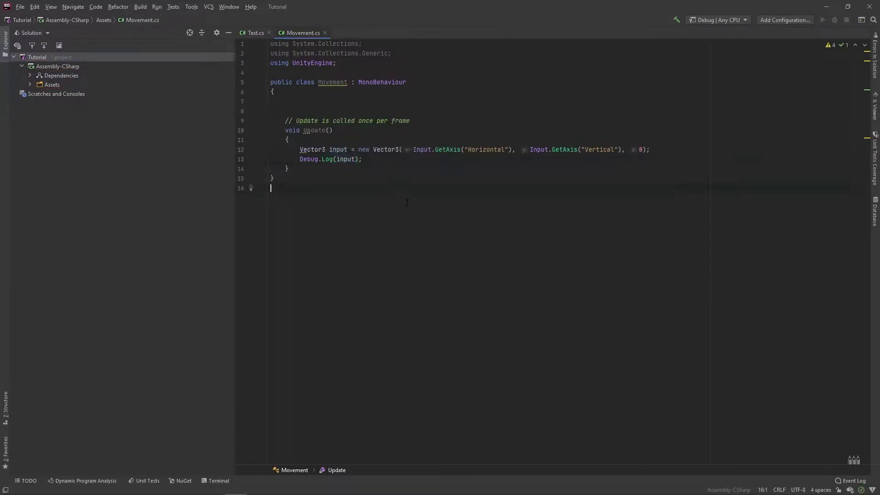
# - Show the Console in Unity and review the Debug.Log lines in Test.cs and Movement.cs that write to it
pyautogui.hotkey('alt', 'Tab')
pyautogui.click(59, 323)
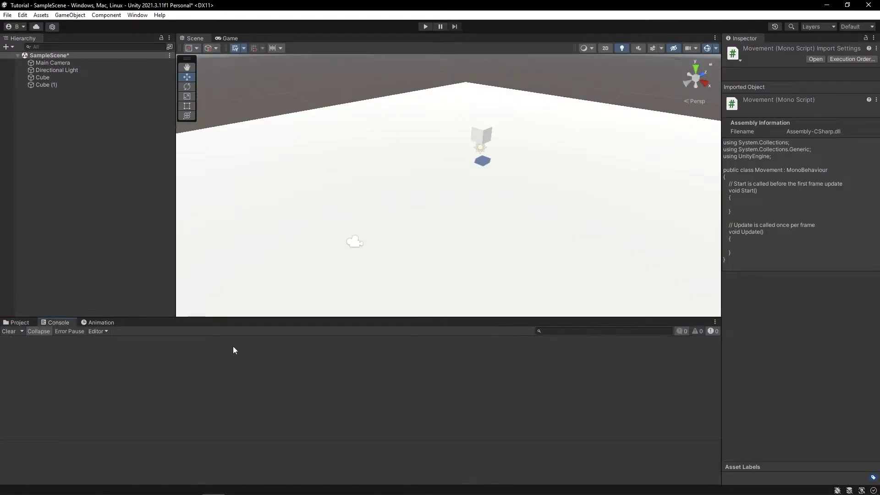
pyautogui.hotkey('alt', 'Tab')
pyautogui.click(255, 34)
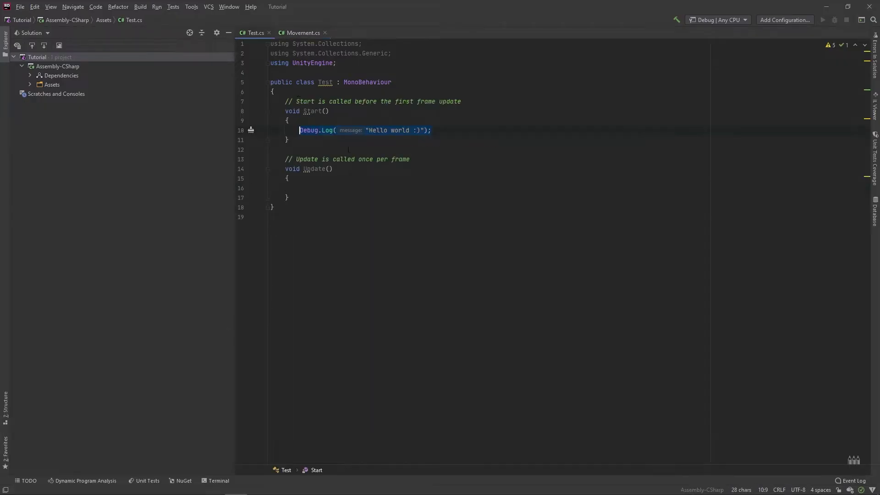
pyautogui.click(300, 35)
pyautogui.click(257, 35)
pyautogui.hotkey('alt', 'Tab')
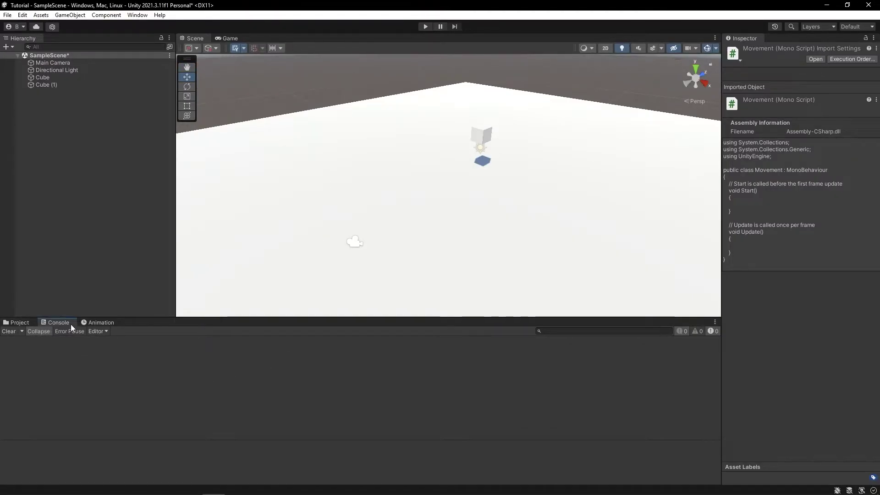
pyautogui.hotkey('alt', 'Tab')
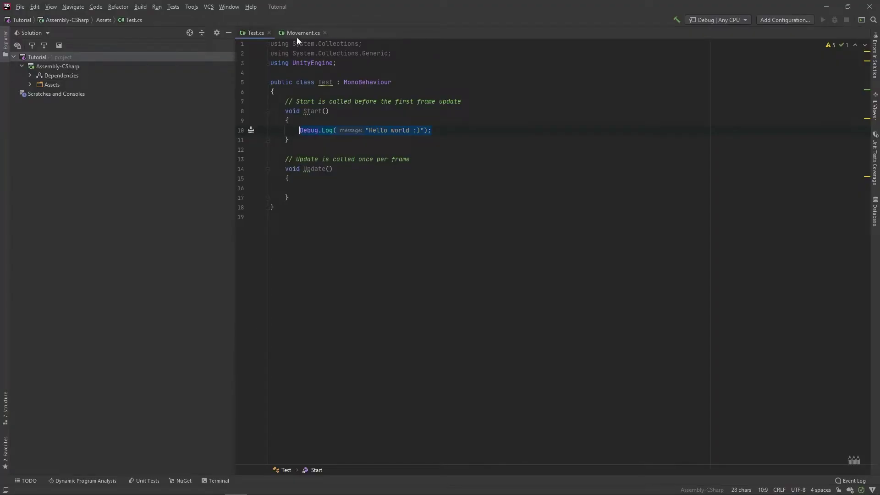
pyautogui.click(297, 34)
pyautogui.moveTo(300, 160); pyautogui.dragTo(373, 163)
pyautogui.hotkey('alt', 'Tab')
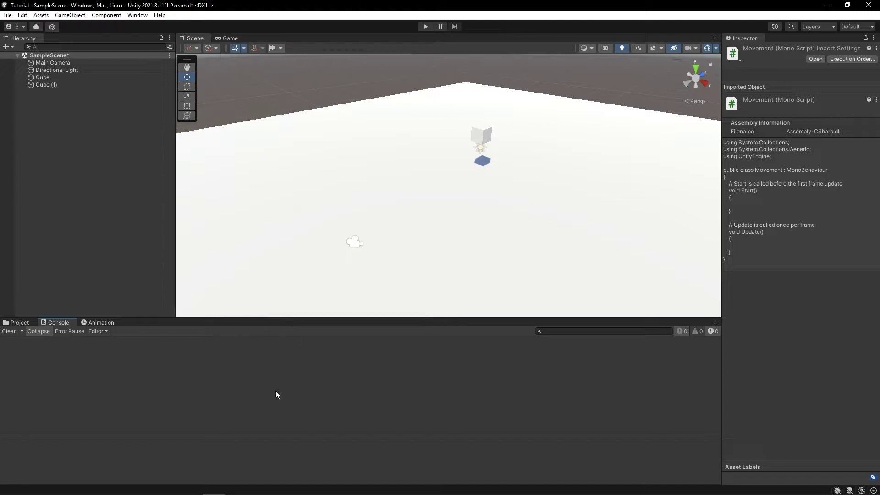
# - Play the scene in the Game view, test the horizontal and vertical movement keys against the Console log, and stop playback
pyautogui.click(51, 85)
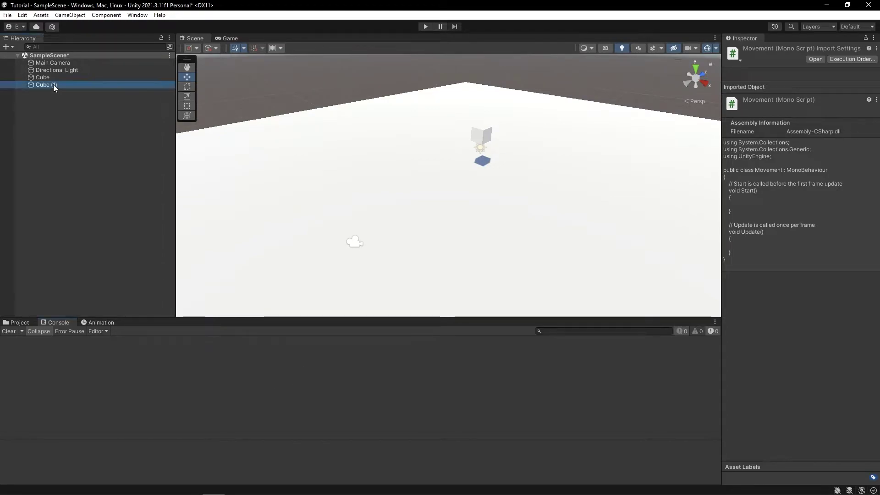
pyautogui.click(228, 38)
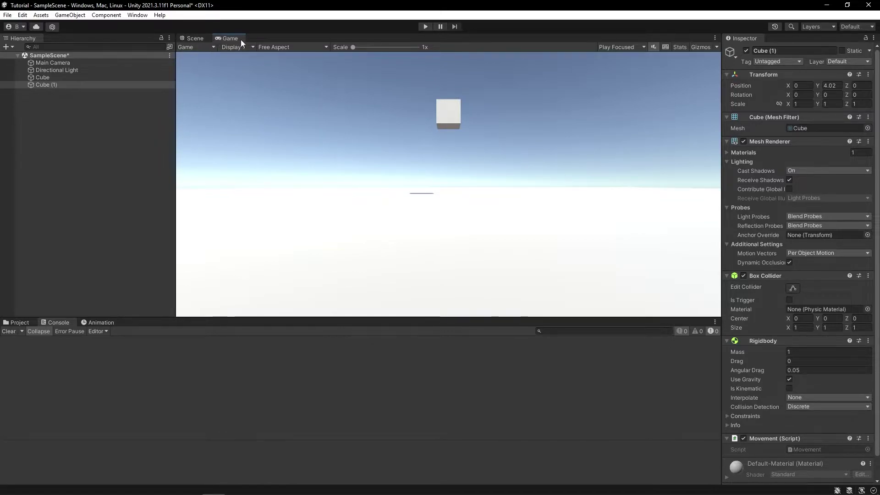
pyautogui.click(425, 27)
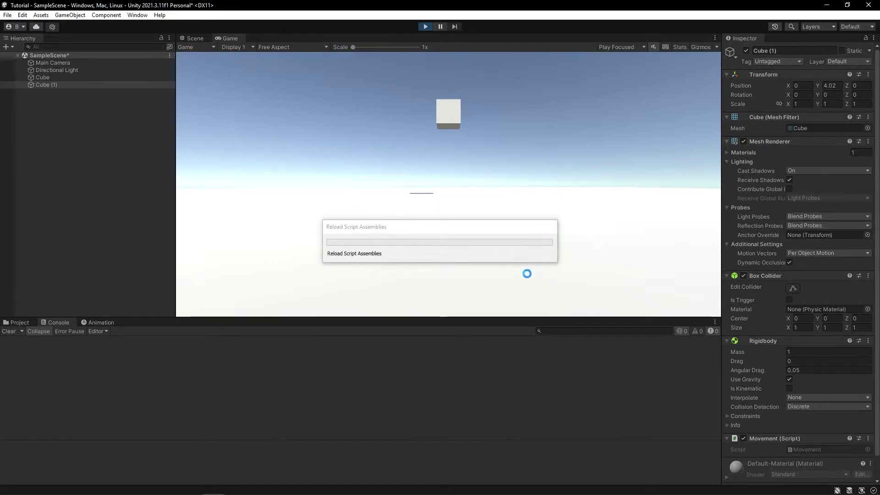
pyautogui.click(343, 248)
pyautogui.press('a')
pyautogui.press('d')
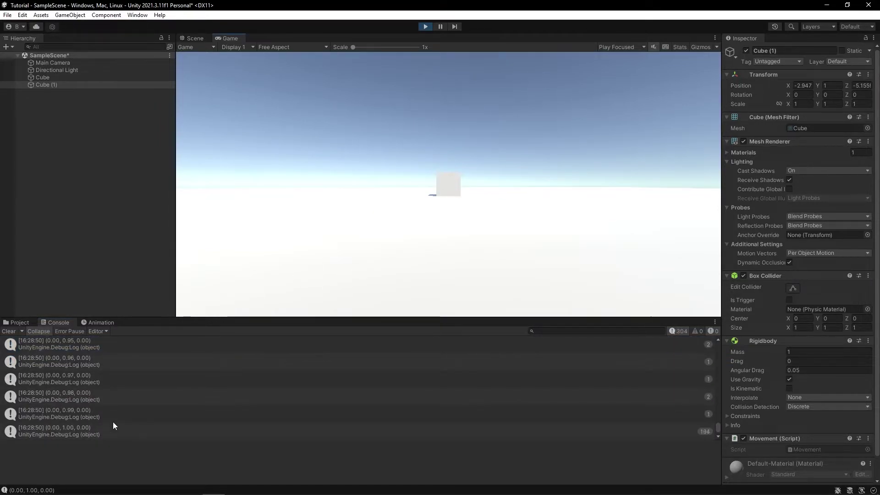
pyautogui.press('s')
pyautogui.click(426, 27)
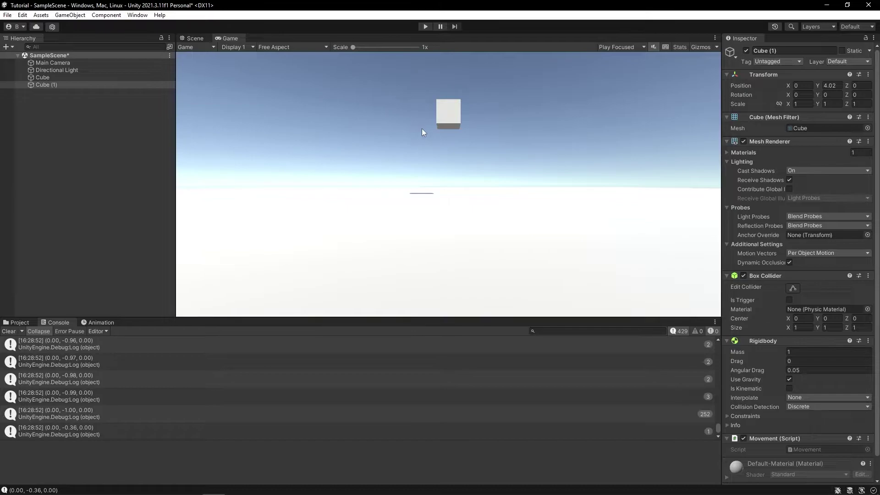
# - Switch back to Rider and replace the Debug.Log(input) line in Movement.cs with blank lines
pyautogui.hotkey('alt', 'Tab')
pyautogui.click(377, 159)
pyautogui.hotkey('shift', 'Home')
pyautogui.press('BackSpace')
pyautogui.press('Return')
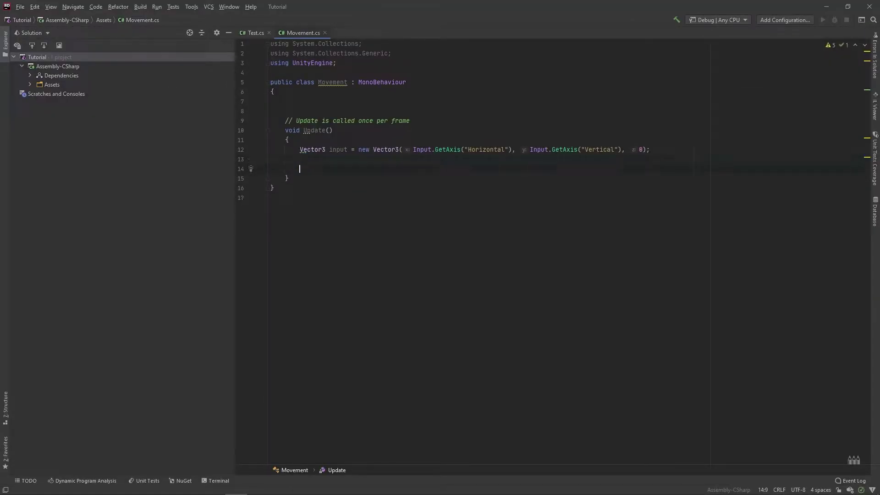
# - Add the line transform.Translate(input); below the input vector declaration in Update
pyautogui.write('transform')
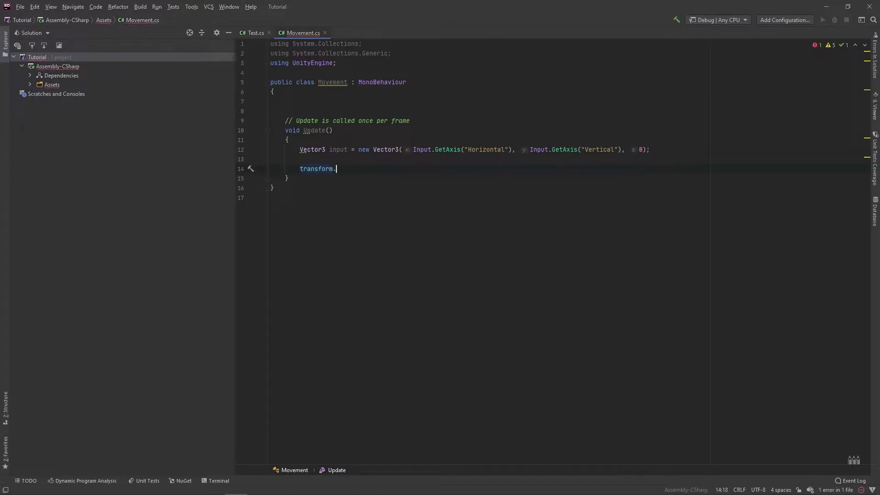
pyautogui.write('.Tr')
pyautogui.press('Return')
pyautogui.write('input')
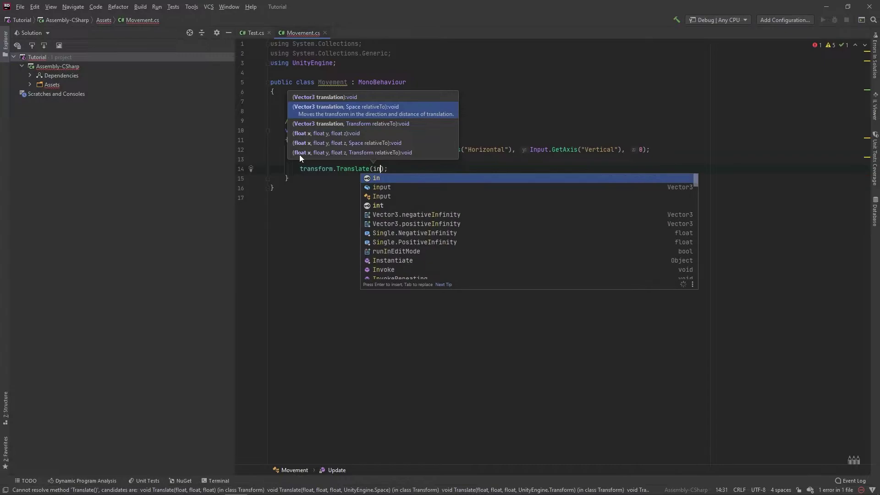
pyautogui.press('Return')
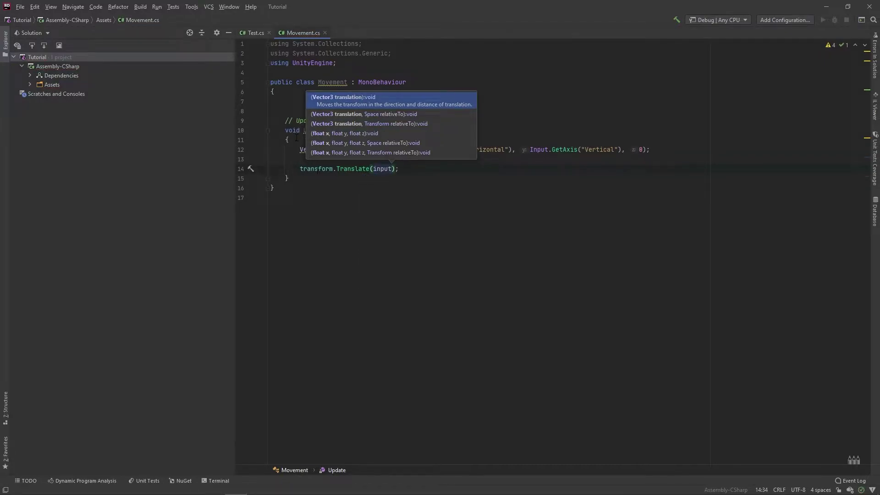
pyautogui.press('End')
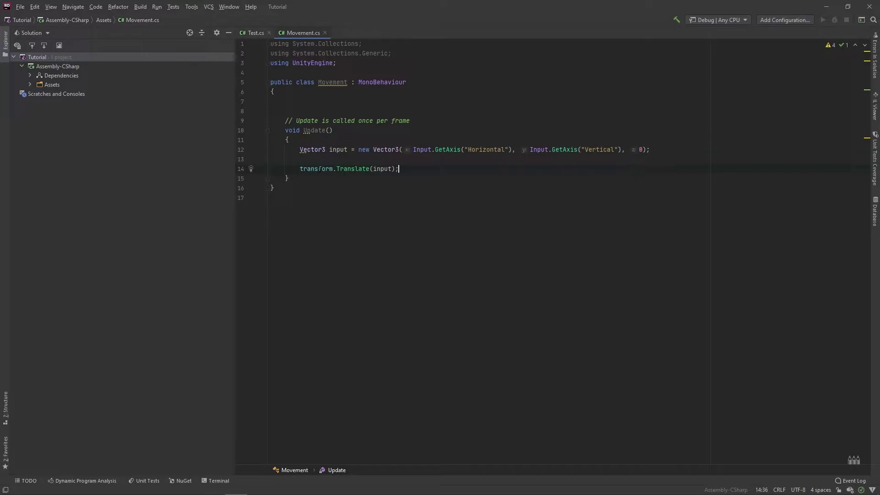
# - Check the cube in Unity's Scene view, return to Rider, and extend the Translate argument to input * 10f * Time.deltaTime
pyautogui.hotkey('alt', 'Tab')
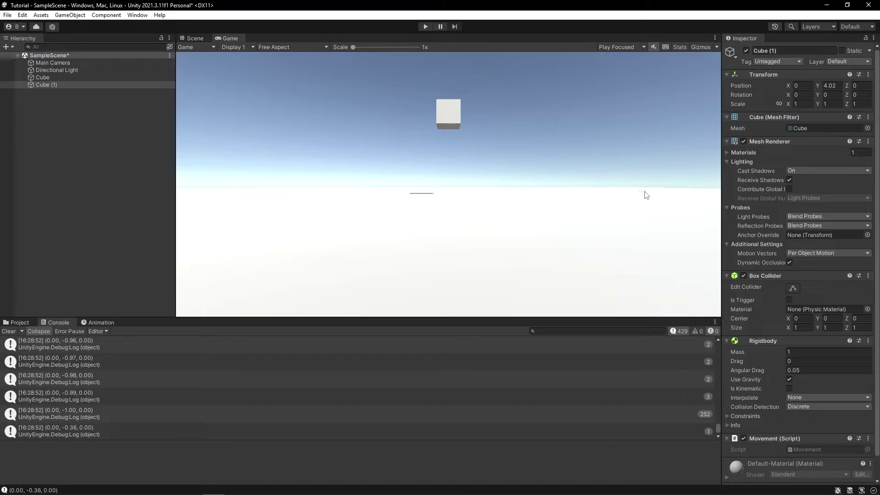
pyautogui.click(192, 37)
pyautogui.hotkey('alt', 'Tab')
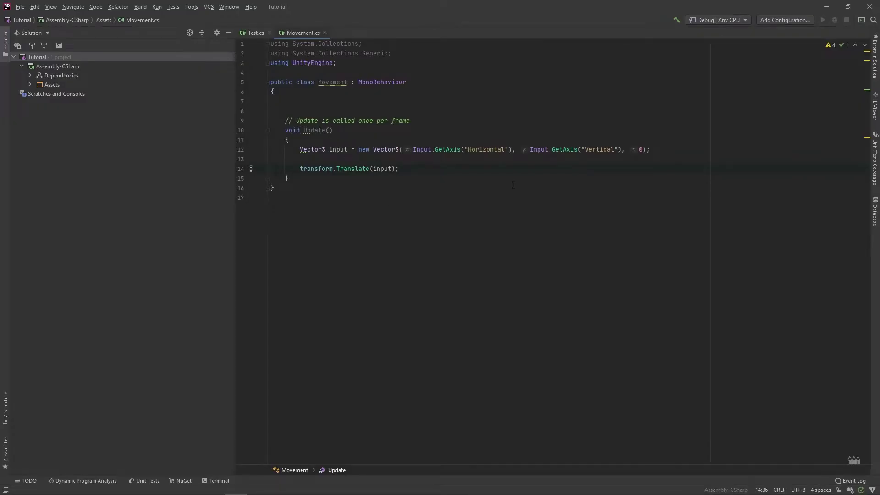
pyautogui.write('* 10f *')
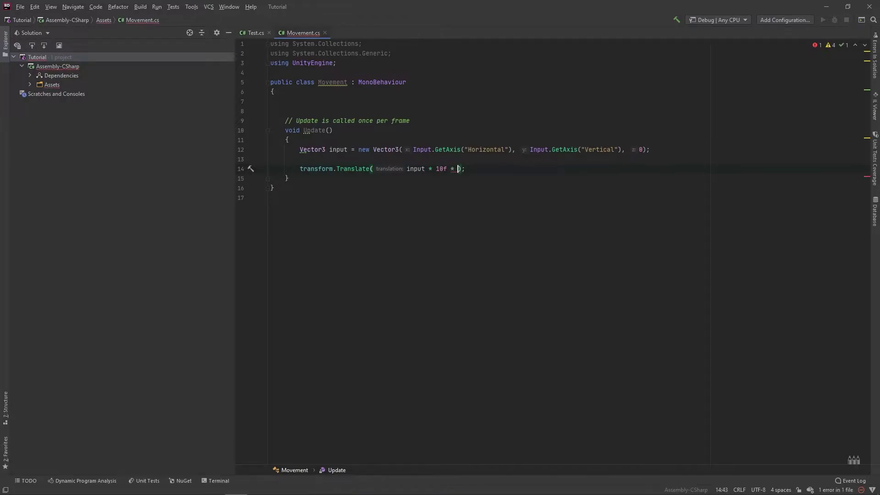
pyautogui.write(' Time')
pyautogui.write('.deltaTime')
pyautogui.press('Return')
# - Examine Time.deltaTime in the Translate line, its description and the comment above Update
pyautogui.moveTo(510, 169); pyautogui.dragTo(459, 169)
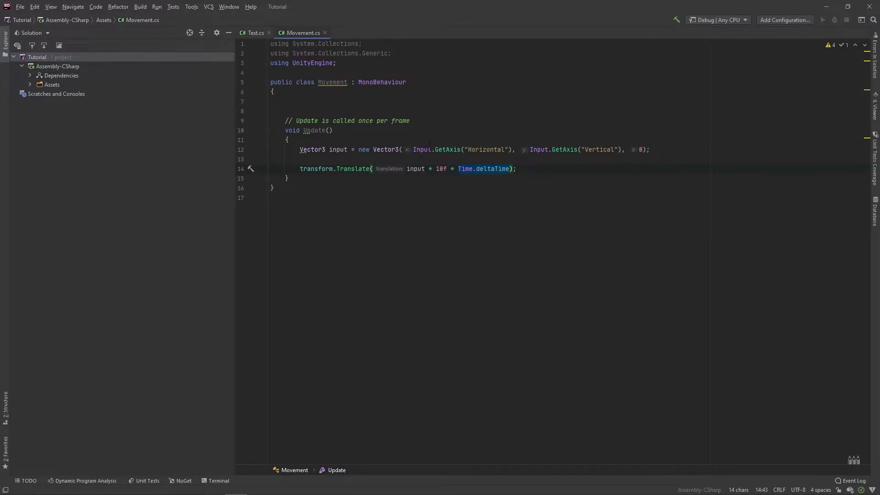
pyautogui.moveTo(410, 120); pyautogui.dragTo(288, 121)
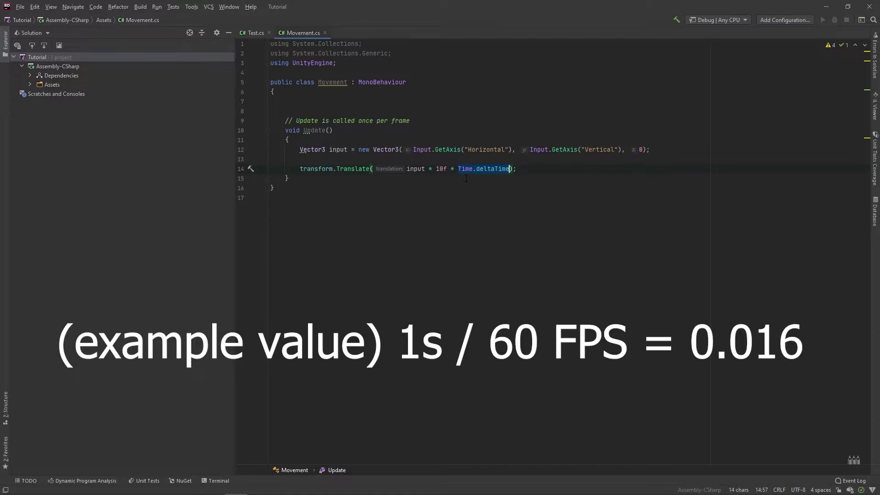
pyautogui.hotkey('ctrl', 'shift', 'w')
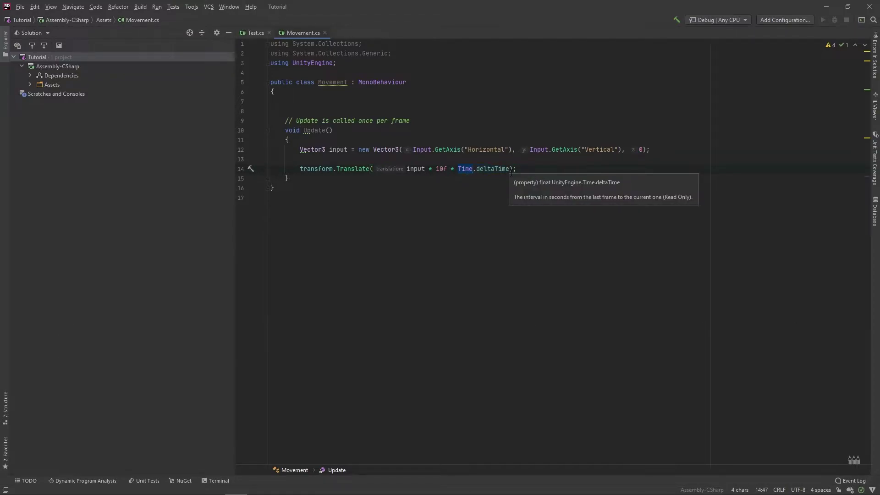
pyautogui.moveTo(487, 172)
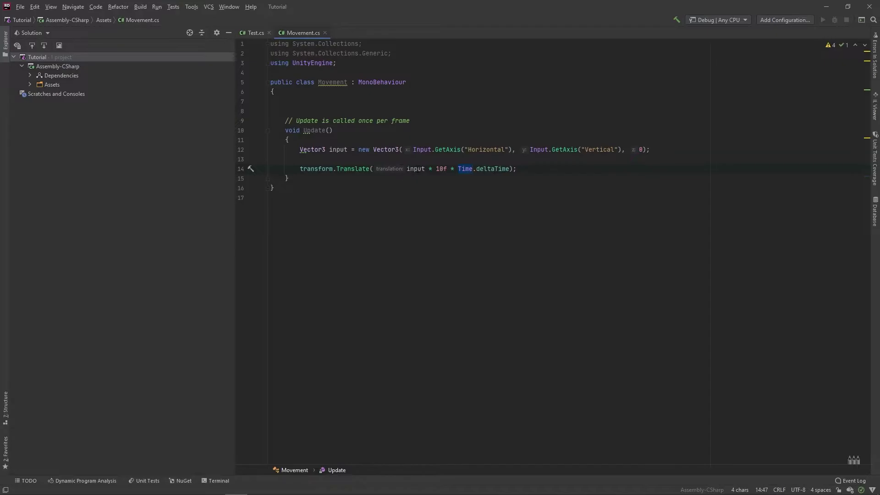
pyautogui.hotkey('alt', 'Tab')
pyautogui.hotkey('alt', 'Tab')
pyautogui.click(431, 223)
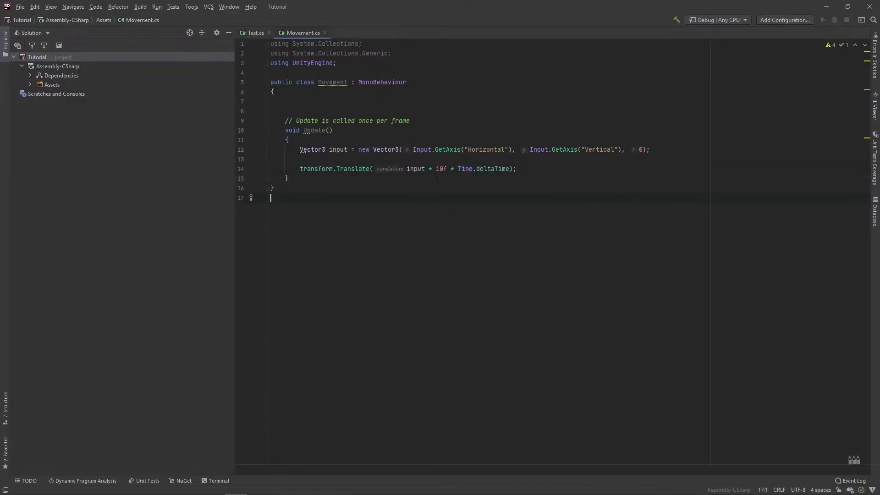
# - Switch to Unity, play the scene in the Game view, test moving the cube left and right, and stop playback
pyautogui.hotkey('alt', 'Tab')
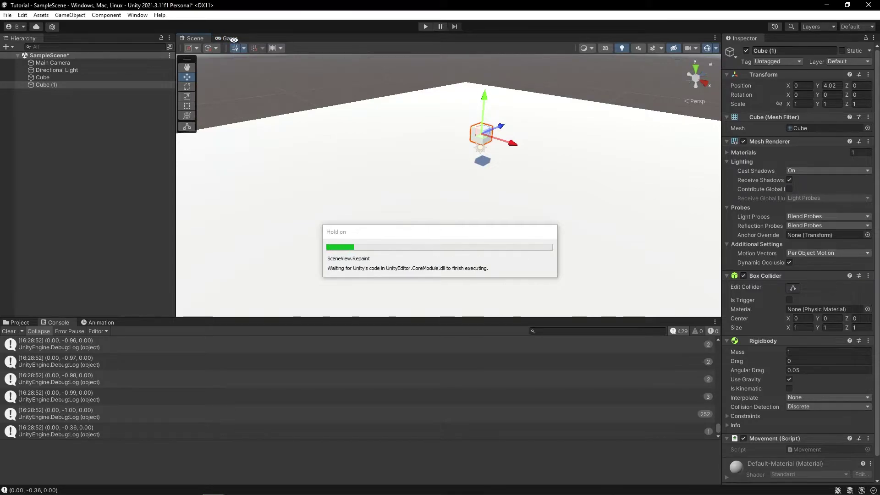
pyautogui.click(234, 39)
pyautogui.click(426, 27)
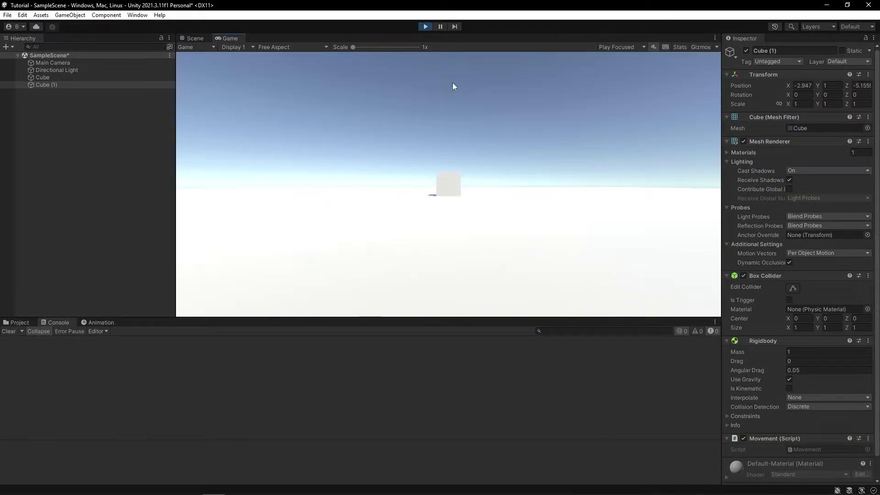
pyautogui.press('space')
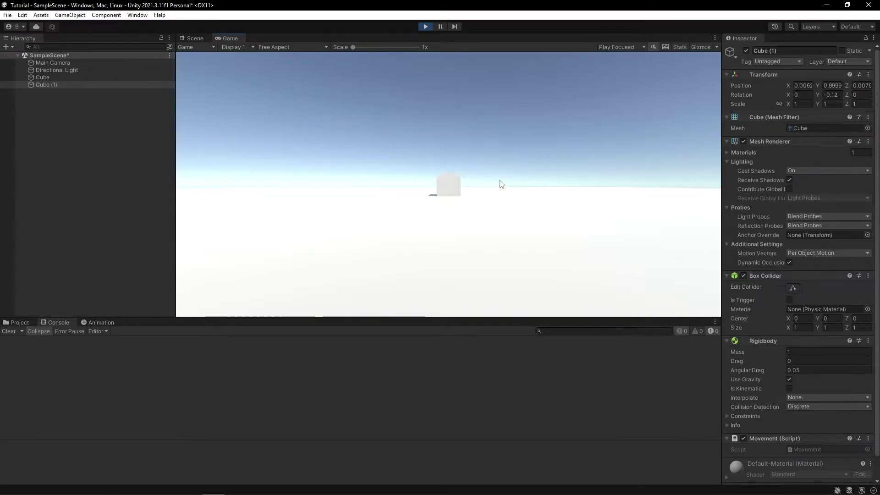
pyautogui.press('a')
pyautogui.press('space')
pyautogui.press('d')
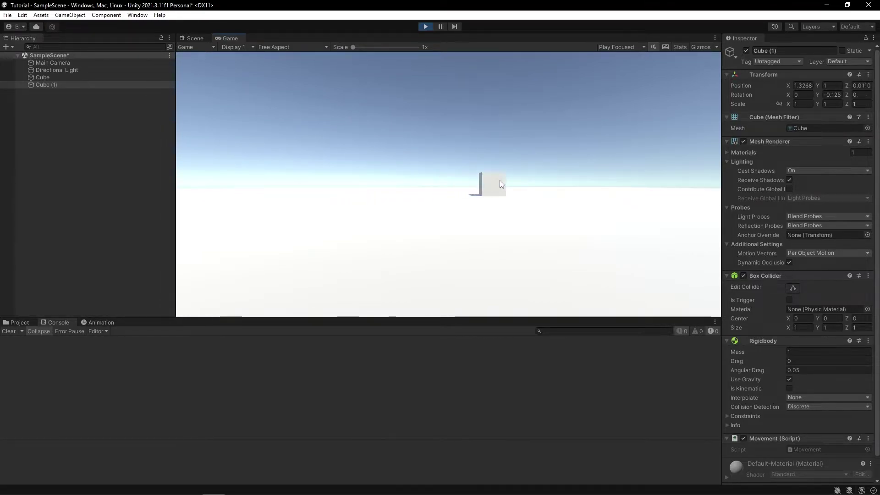
pyautogui.press('a')
pyautogui.press('space')
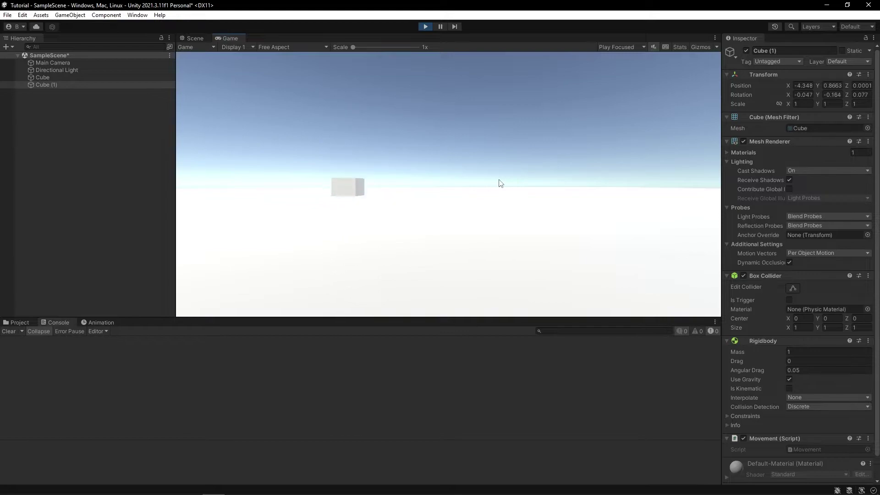
pyautogui.press('d')
pyautogui.press('space')
pyautogui.press('a')
pyautogui.press('space')
pyautogui.press('d')
pyautogui.press('space')
pyautogui.press('a')
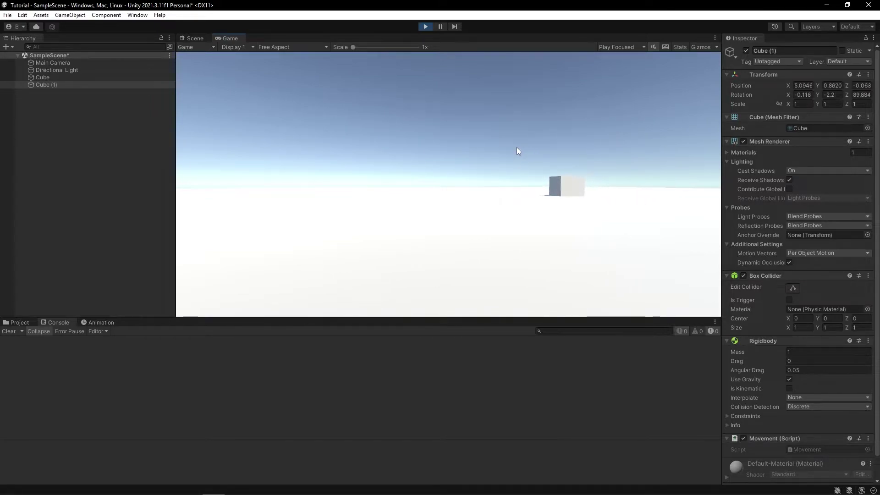
pyautogui.press('a')
pyautogui.press('d')
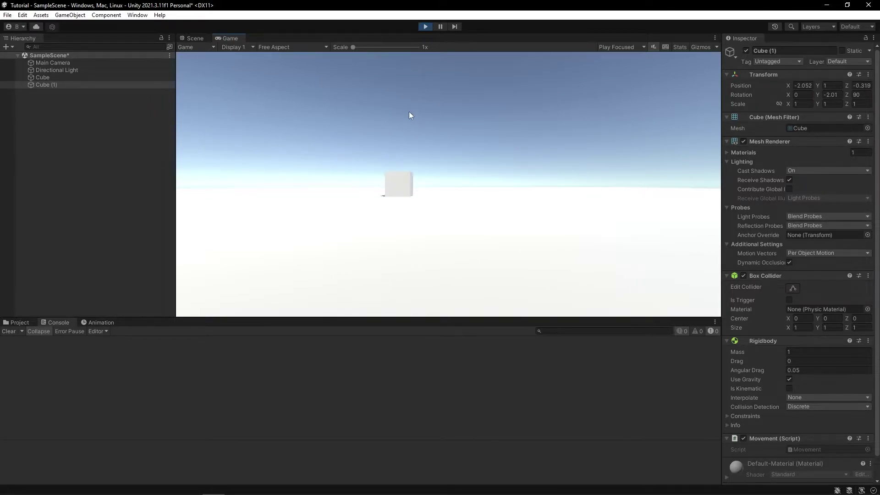
pyautogui.click(426, 26)
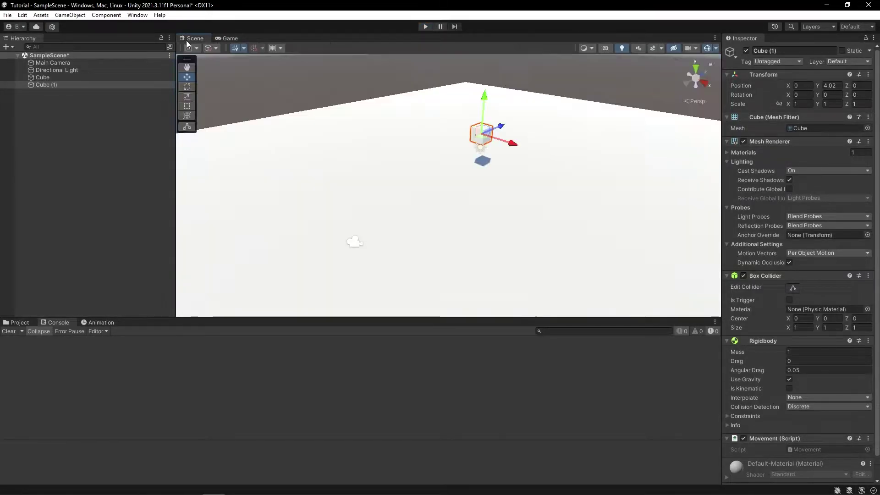
# - Try rotating the upper cube in the Scene view with the Transform tool and undo the rotation
pyautogui.click(191, 38)
pyautogui.click(187, 115)
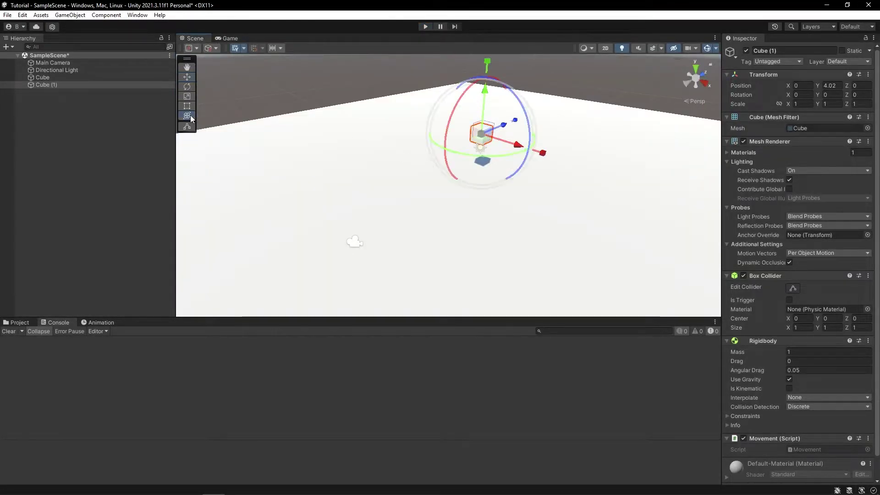
pyautogui.moveTo(527, 119); pyautogui.dragTo(467, 114)
pyautogui.hotkey('ctrl', 'z')
pyautogui.press('w')
pyautogui.moveTo(476, 133); pyautogui.dragTo(490, 171, button='right')
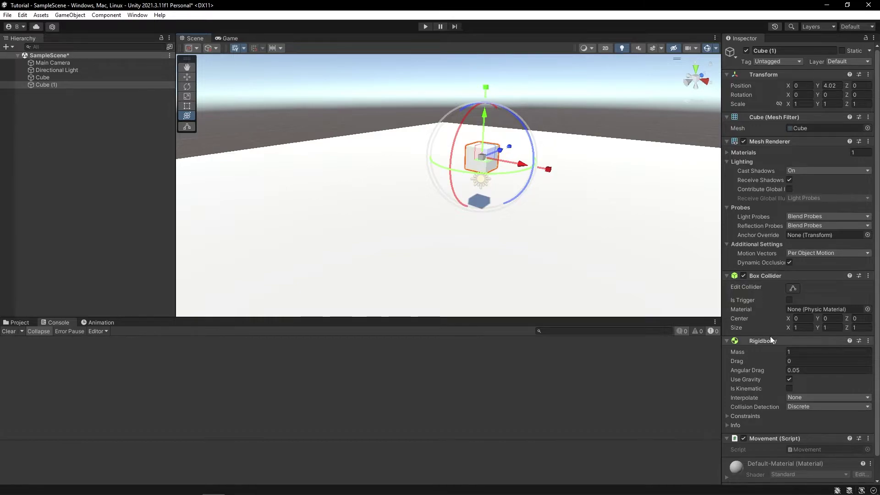
# - Freeze the rotation of the cube's Rigidbody on the X, Y and Z axes in its constraints
pyautogui.scroll(-2, 769, 334)
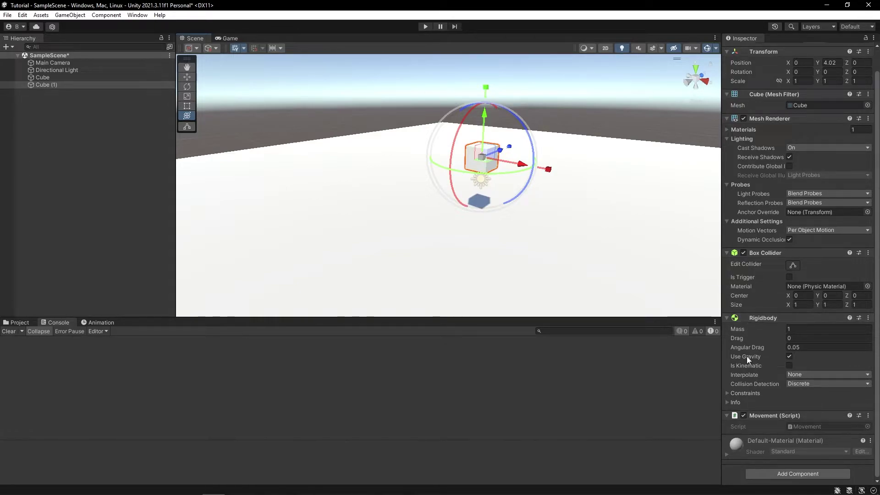
pyautogui.click(738, 393)
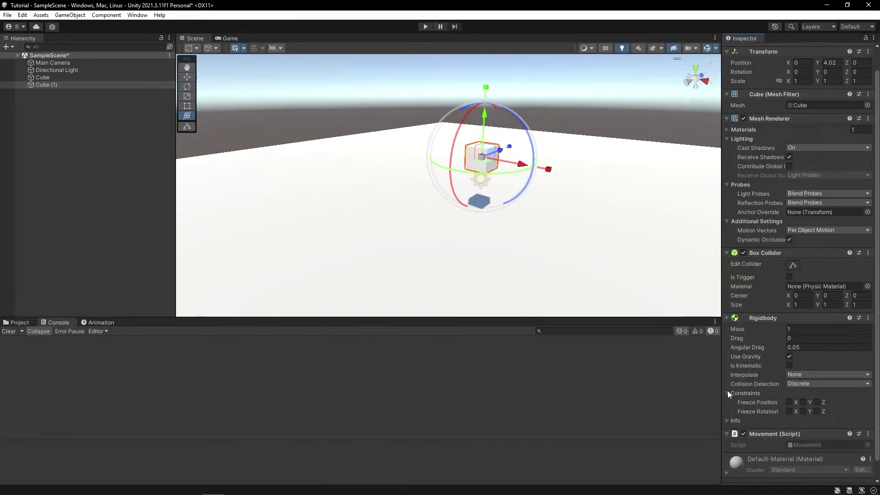
pyautogui.click(789, 411)
pyautogui.click(803, 411)
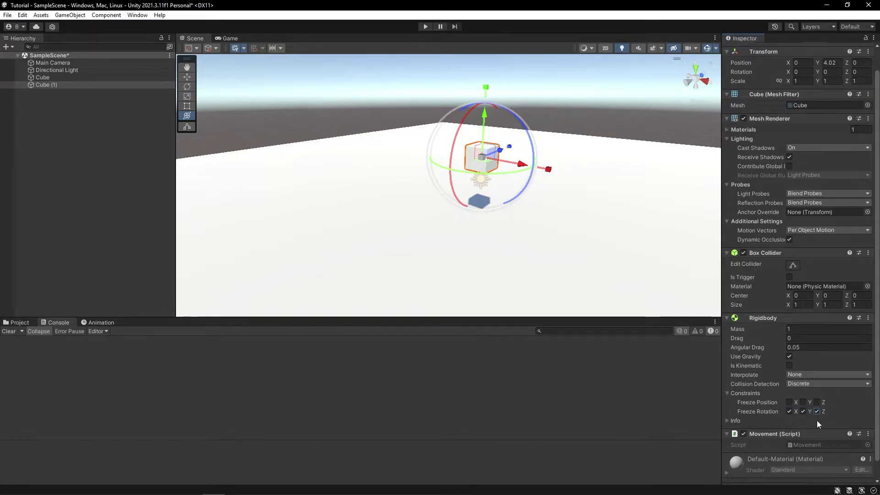
# - Play the scene again, check the cube's behaviour in the Game and Scene views, and stop playback
pyautogui.click(227, 38)
pyautogui.click(426, 26)
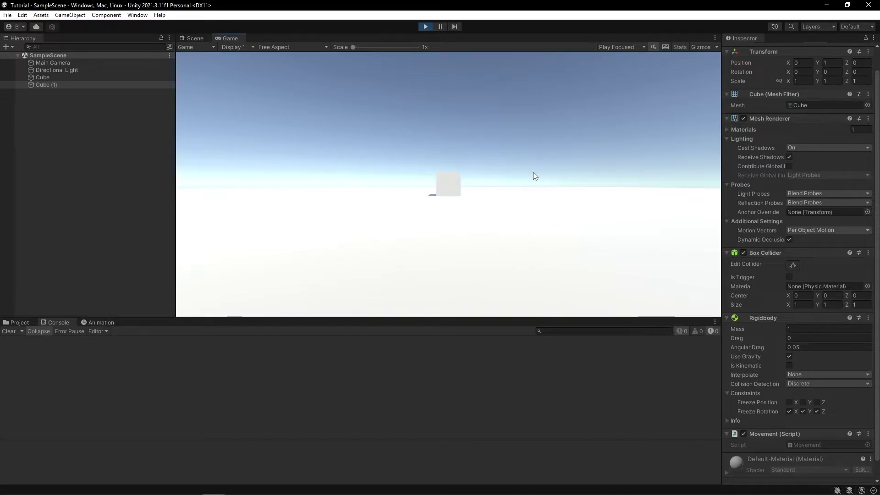
pyautogui.press('space')
pyautogui.press('space')
pyautogui.click(195, 38)
pyautogui.scroll(-3, 413, 189)
pyautogui.moveTo(500, 134); pyautogui.dragTo(416, 184)
pyautogui.click(426, 26)
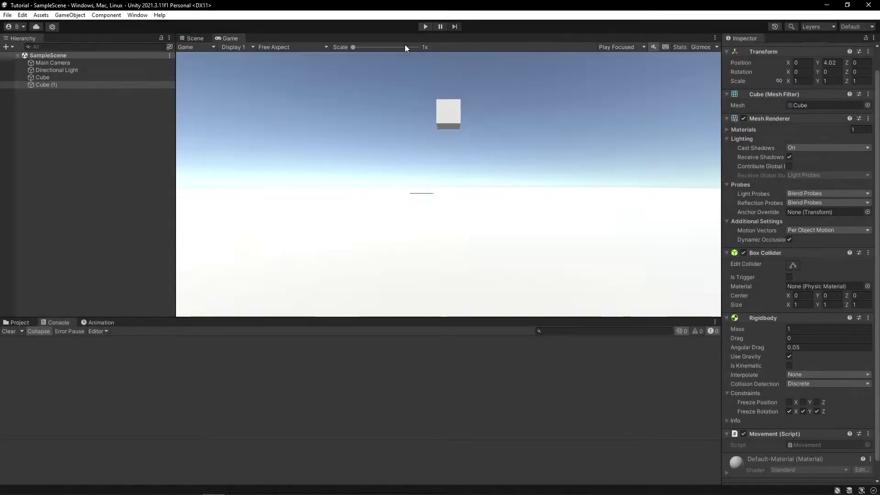
# - Switch to Rider and copy Input.GetAxis("Vertical") from the input vector in Movement.cs
pyautogui.hotkey('alt', 'Tab')
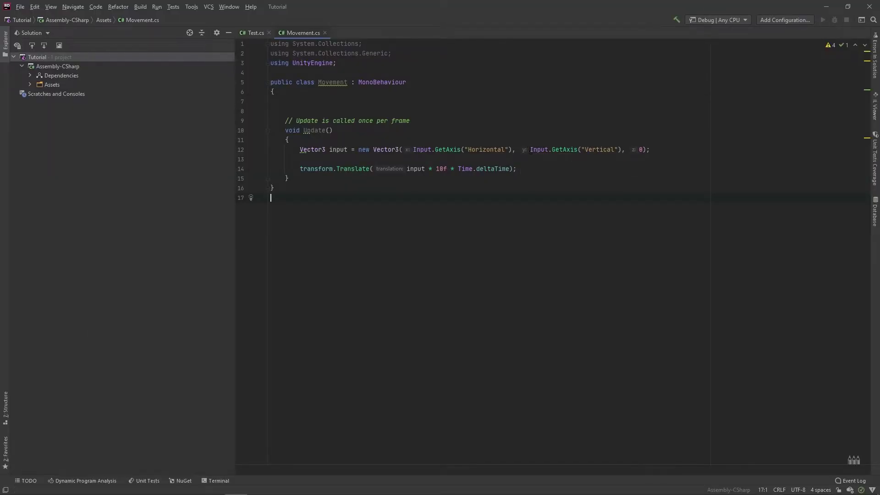
pyautogui.moveTo(622, 149); pyautogui.dragTo(531, 149)
pyautogui.hotkey('ctrl', 'c')
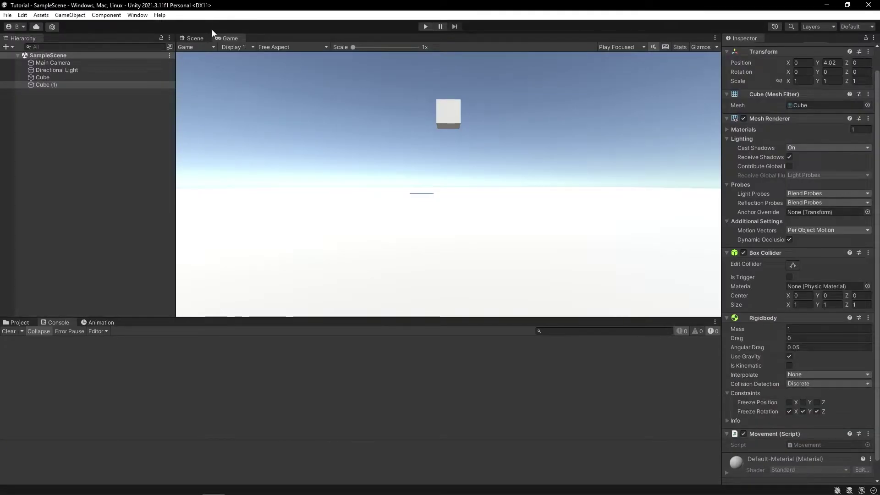
# - Show Unity's Scene view and set the cube's position to Y 5 and Z 0
pyautogui.click(195, 38)
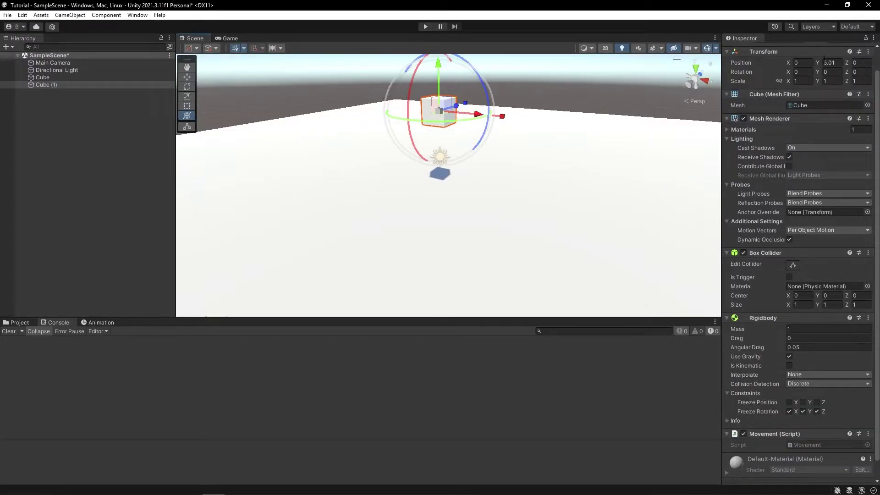
pyautogui.moveTo(819, 62); pyautogui.dragTo(854, 64)
pyautogui.click(858, 64)
pyautogui.write('0')
# - Back in Rider, set the input vector's y component to 0 and its z component to Input.GetAxis("Vertical")
pyautogui.hotkey('alt', 'Tab')
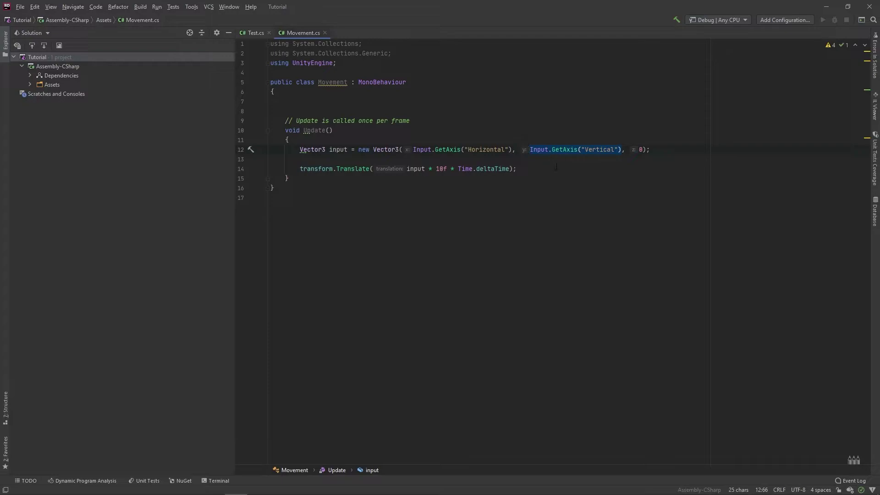
pyautogui.write('0')
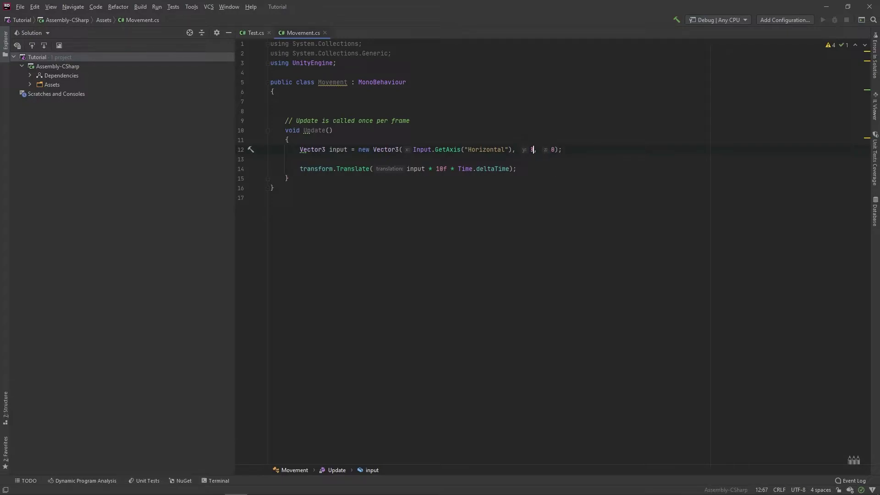
pyautogui.hotkey('ctrl', 'v')
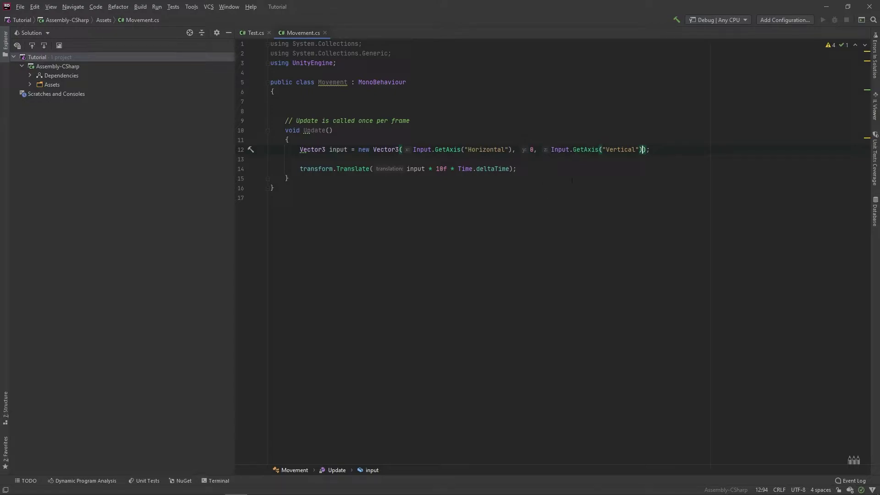
# - Return to Unity and play the scene in the Game view with the revised movement axes
pyautogui.hotkey('alt', 'Tab')
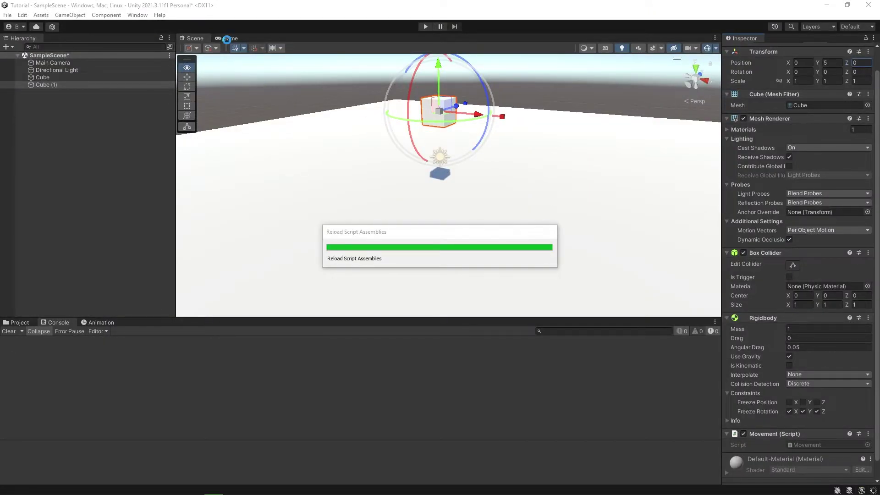
pyautogui.click(227, 40)
pyautogui.click(426, 26)
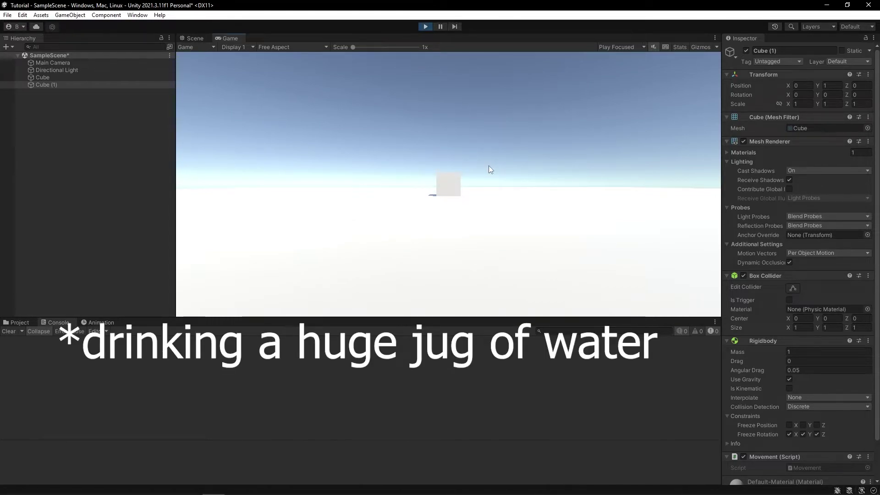
# - Test moving the cube in all four directions in the running game, stop playing and return to the Scene view
pyautogui.press('s')
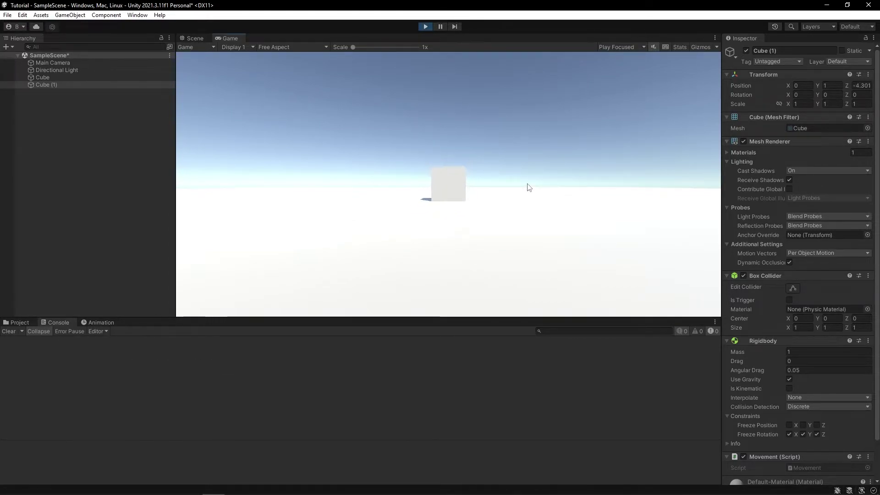
pyautogui.press('d')
pyautogui.press('a')
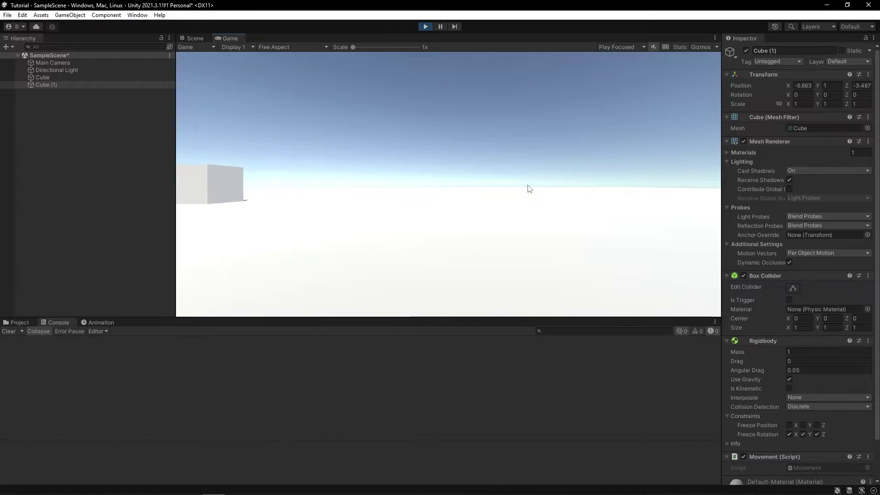
pyautogui.press('d')
pyautogui.press('w')
pyautogui.press('a')
pyautogui.press('s')
pyautogui.press('a')
pyautogui.press('d')
pyautogui.press('s')
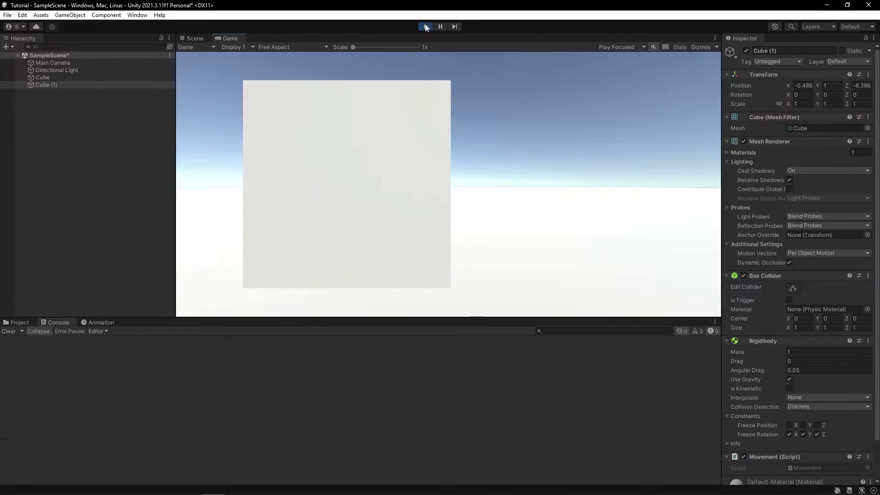
pyautogui.press('a')
pyautogui.press('w')
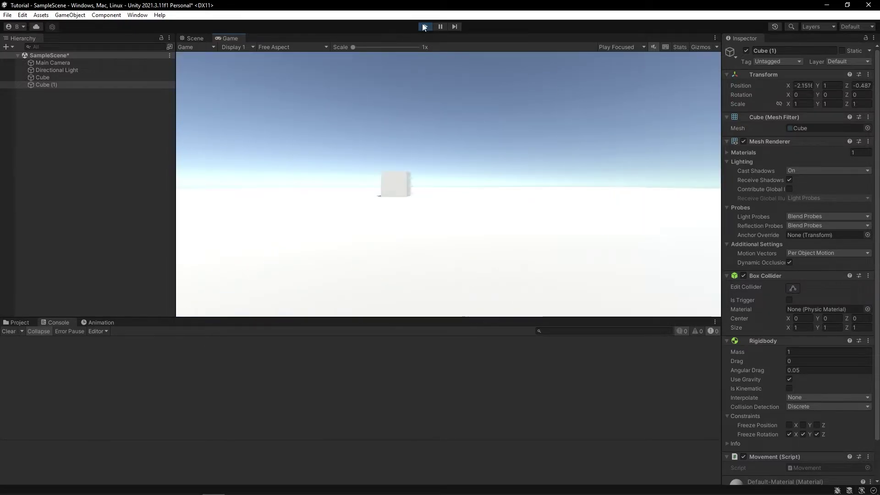
pyautogui.click(424, 26)
pyautogui.click(196, 37)
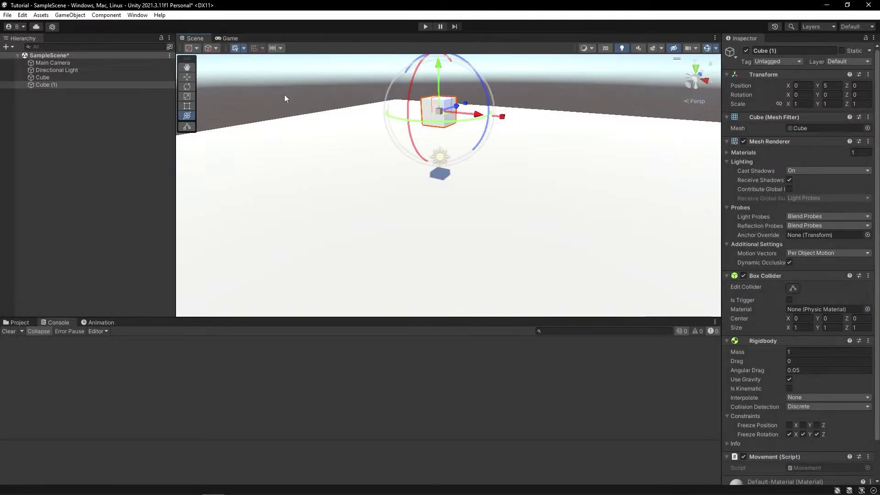
# - Raise the Main Camera to a Y position of about 5.36
pyautogui.doubleClick(59, 63)
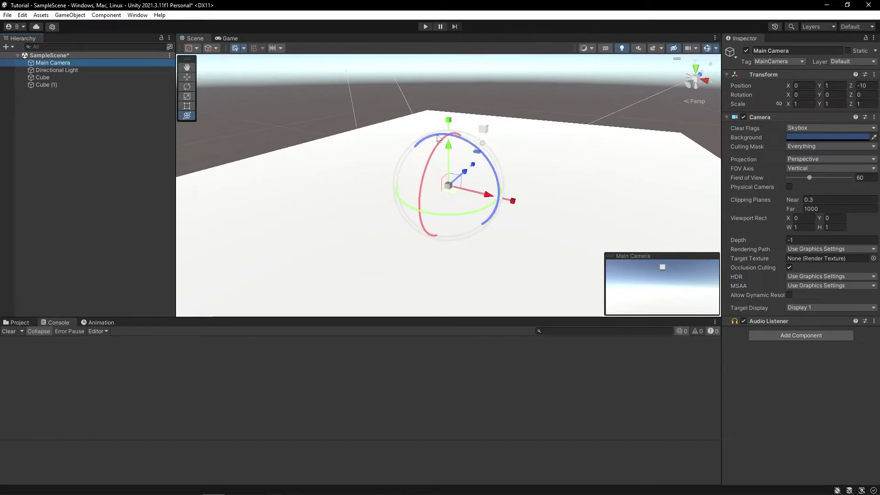
pyautogui.moveTo(528, 110); pyautogui.dragTo(499, 88, button='right')
pyautogui.press('d')
pyautogui.scroll(-3, 499, 88)
pyautogui.moveTo(519, 168); pyautogui.dragTo(519, 170)
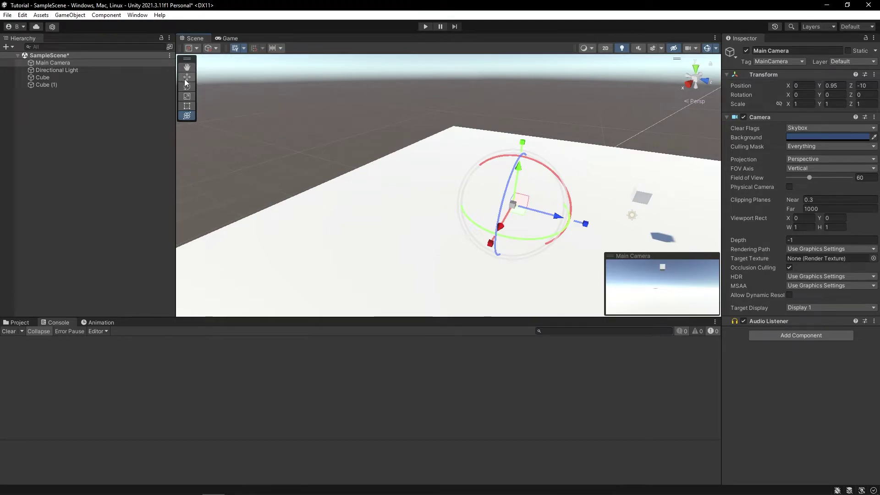
pyautogui.moveTo(518, 168); pyautogui.dragTo(520, 129)
pyautogui.moveTo(418, 150); pyautogui.dragTo(481, 150, button='right')
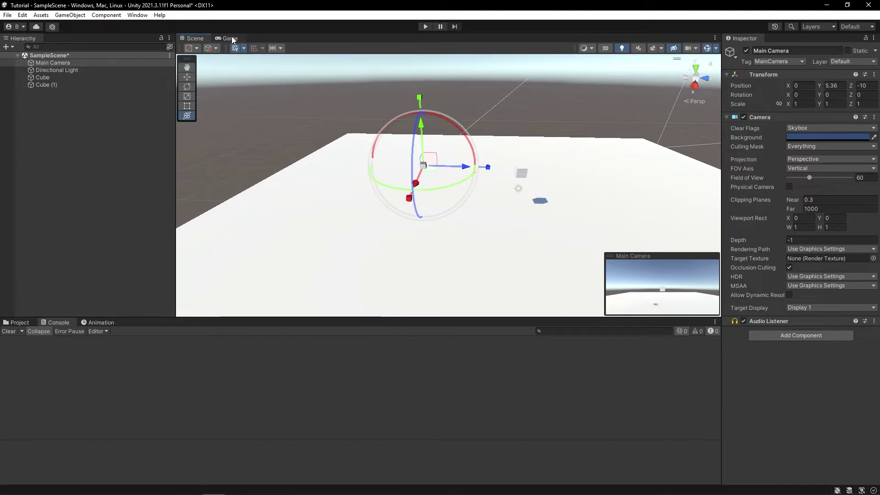
# - Tilt the Main Camera to an X rotation of about 10.9 degrees and save the scene
pyautogui.moveTo(448, 121); pyautogui.dragTo(464, 139)
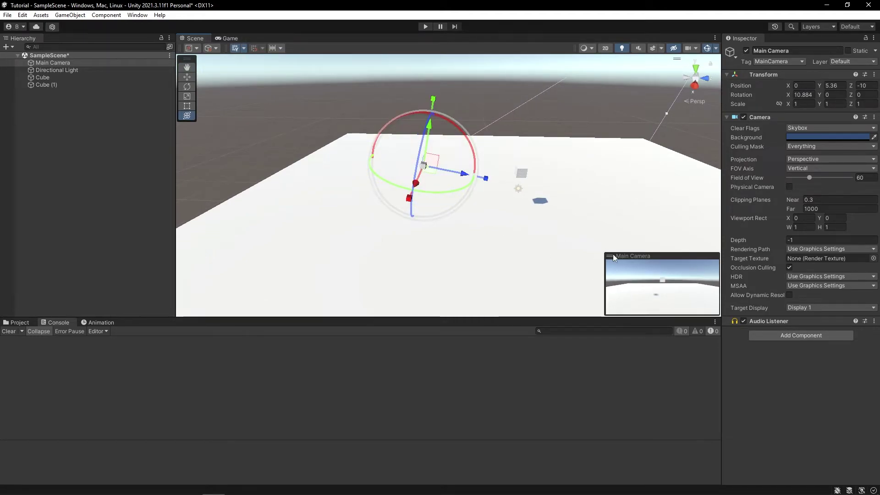
pyautogui.click(227, 40)
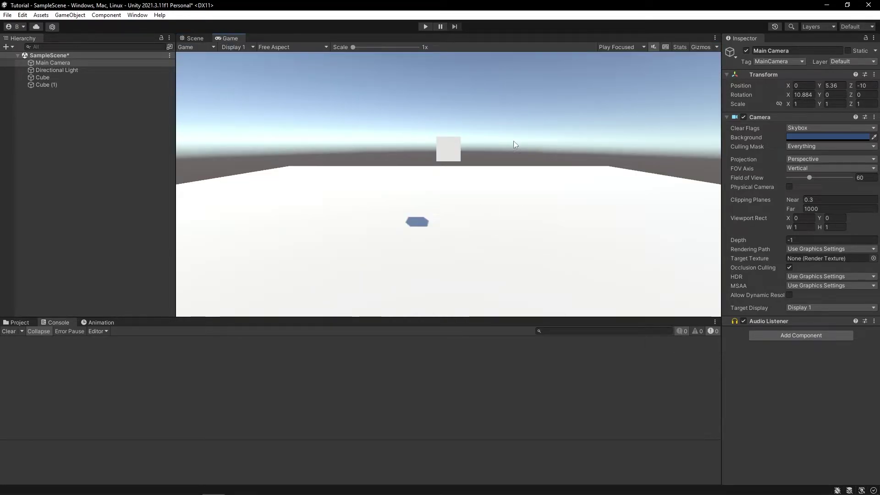
pyautogui.click(193, 41)
pyautogui.scroll(-3, 403, 97)
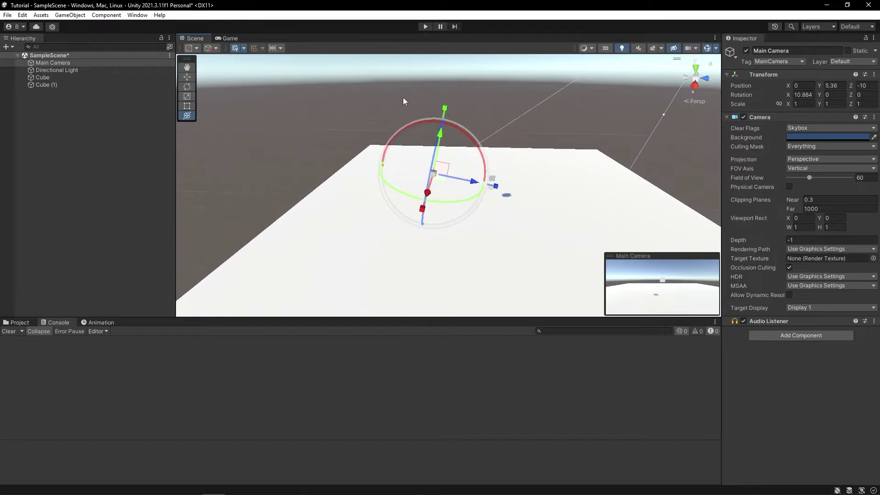
pyautogui.hotkey('ctrl', 's')
pyautogui.moveTo(520, 155); pyautogui.dragTo(520, 129, button='right')
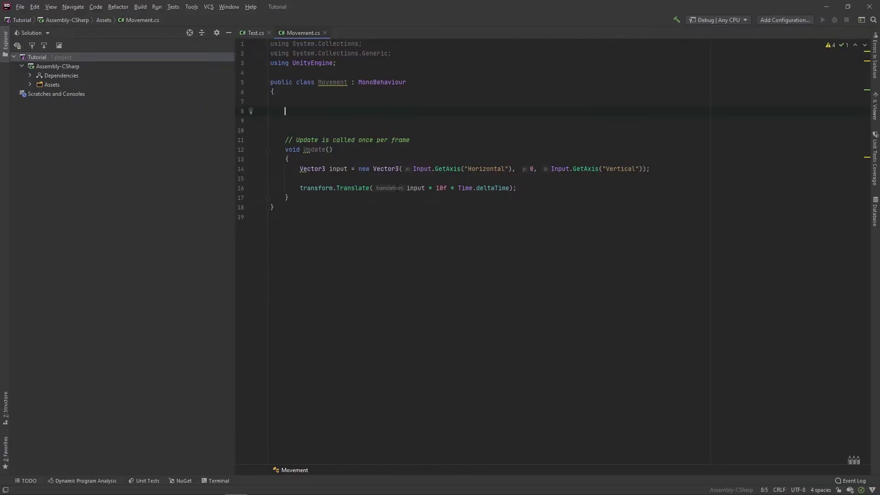
# - In Rider, declare a public Rigidbody field named rb in Movement.cs, and in Unity assign the cube's own Rigidbody to it
pyautogui.write('public Ri')
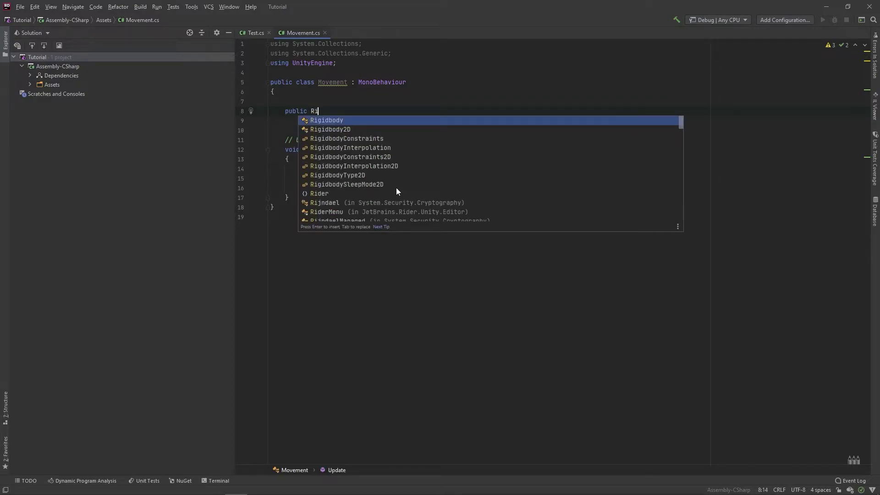
pyautogui.press('Return')
pyautogui.write('rb;')
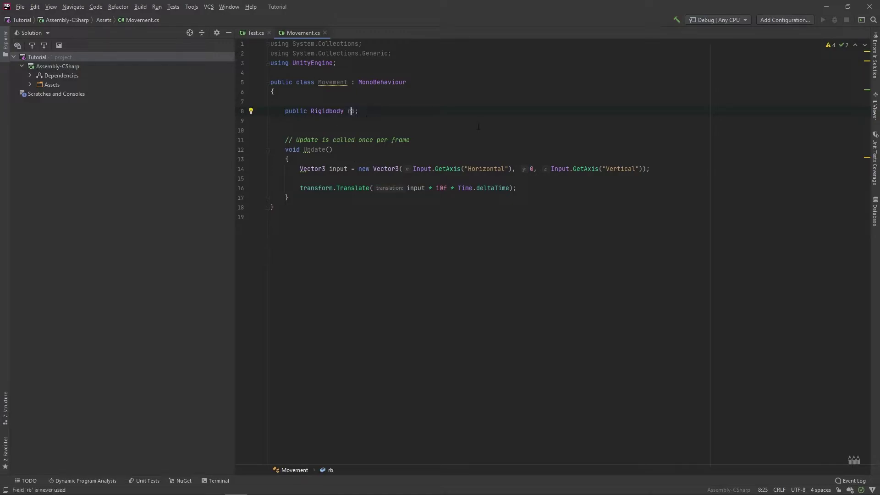
pyautogui.hotkey('alt', 'Tab')
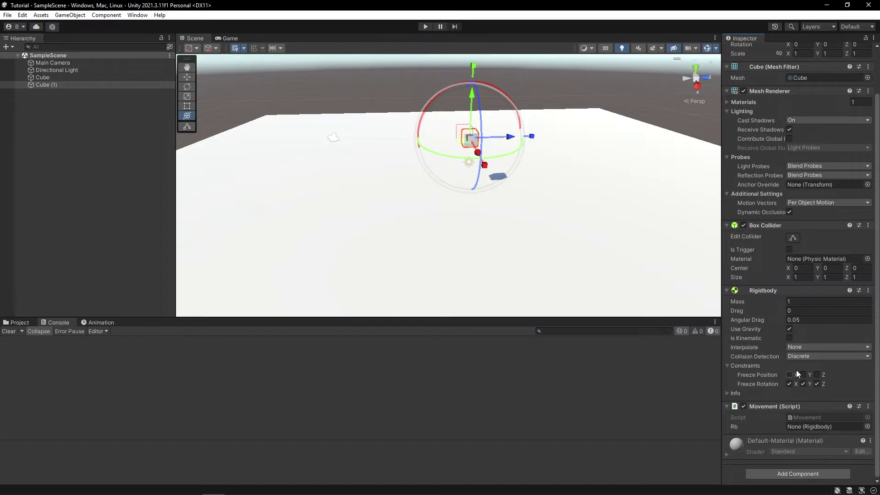
pyautogui.moveTo(758, 288); pyautogui.dragTo(805, 427)
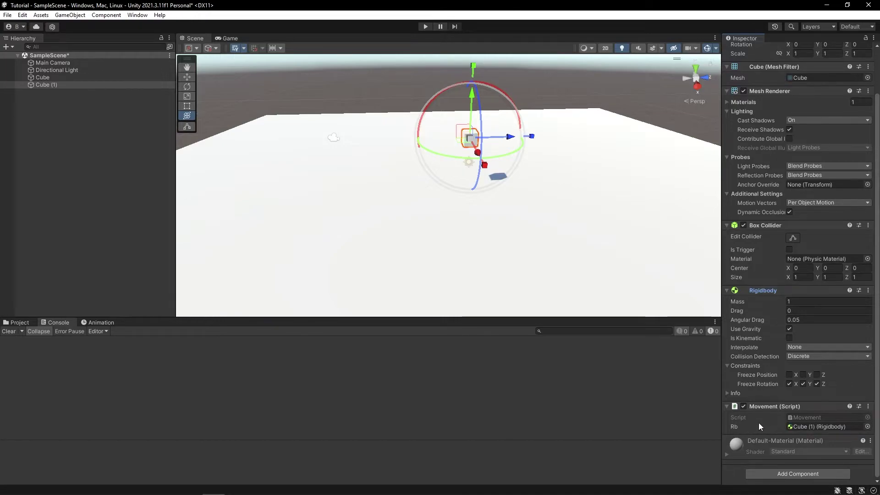
# - Back in Rider, start an if statement calling Input.GetButtonDown() below the Translate line in Update
pyautogui.hotkey('alt', 'Tab')
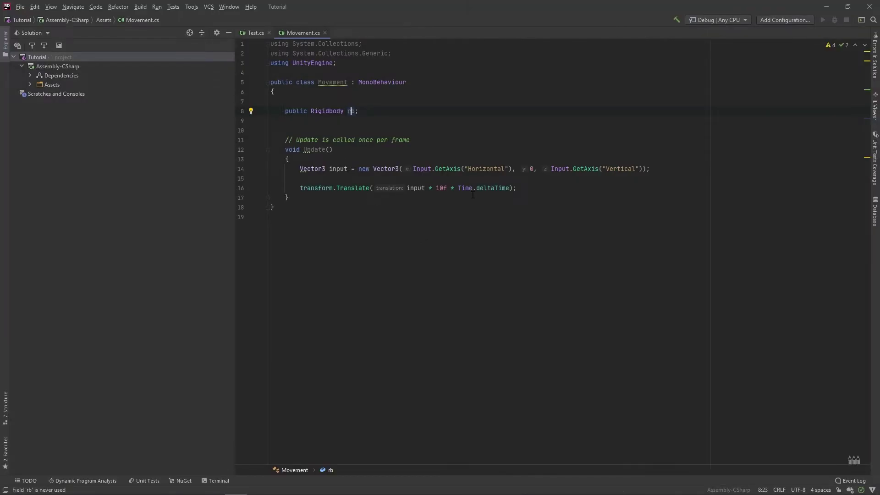
pyautogui.click(478, 191)
pyautogui.press('Return')
pyautogui.press('Return')
pyautogui.write('if (Input')
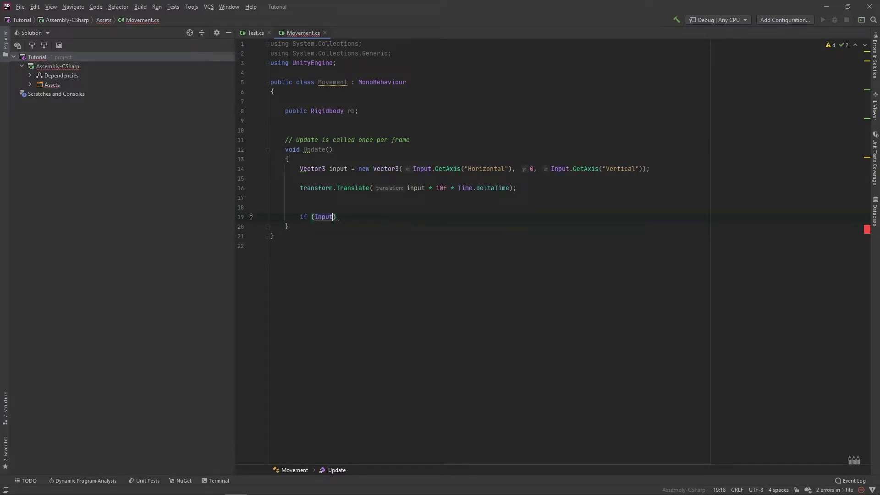
pyautogui.write('.GetButtonDown()')
pyautogui.press('Down')
pyautogui.press('Down')
pyautogui.press('Return')
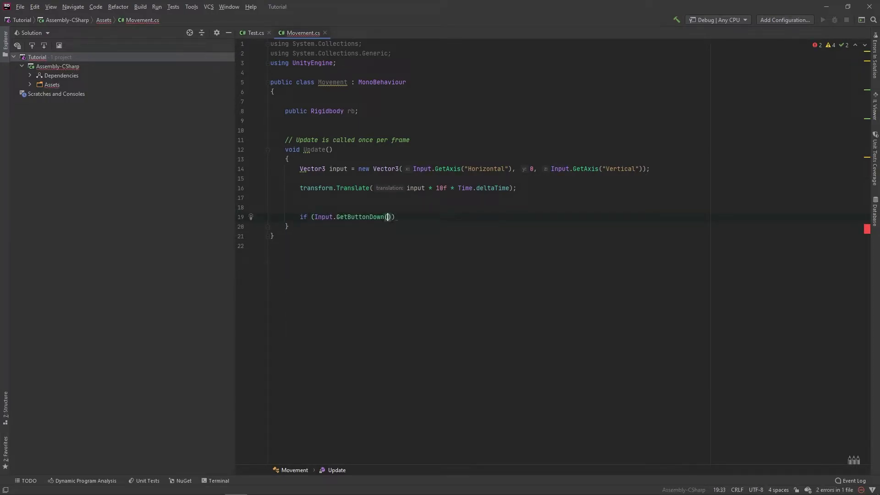
# - Give GetButtonDown the button name "Jump" and add a braced body to the if statement
pyautogui.write('"')
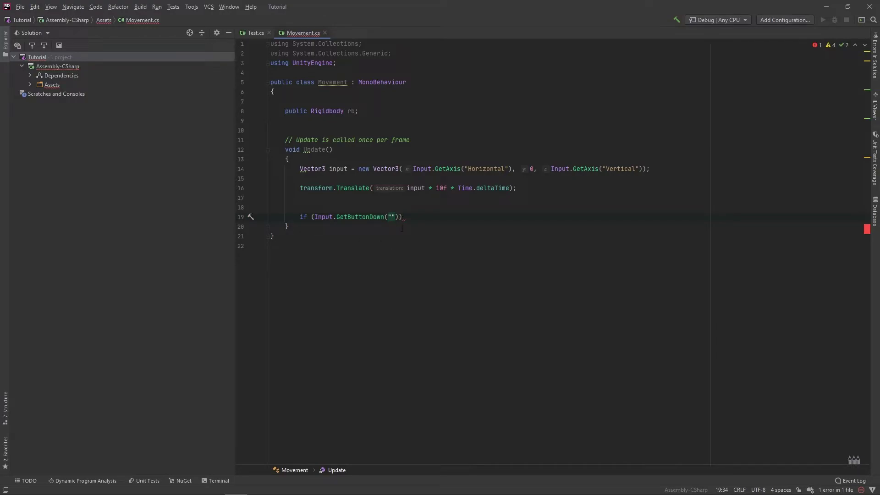
pyautogui.write('Jump"))')
pyautogui.press('Return')
pyautogui.write('{')
pyautogui.press('Return')
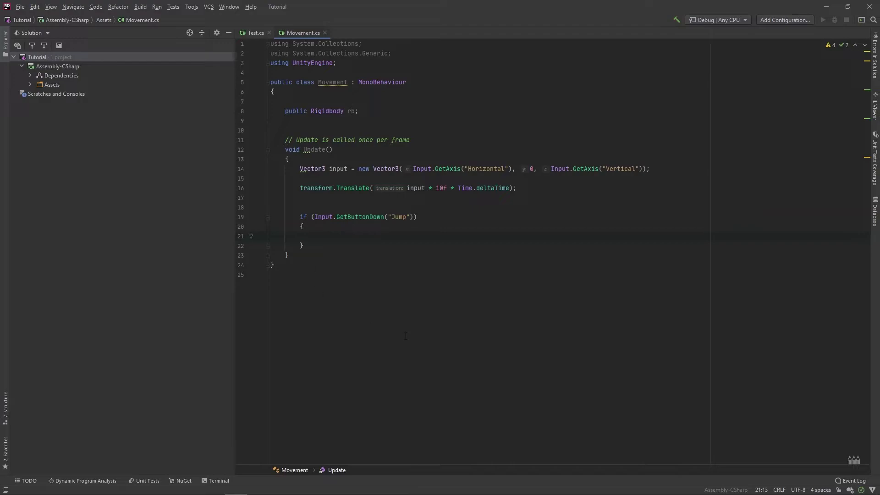
# - Add an empty rb.AddForce() call inside the jump block, with a blank line above it
pyautogui.write('rb.AddForce();')
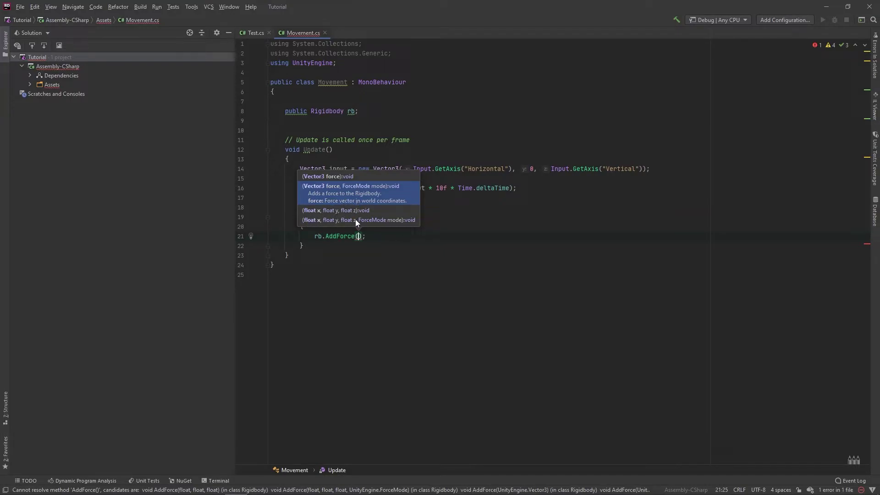
pyautogui.click(367, 224)
pyautogui.press('Return')
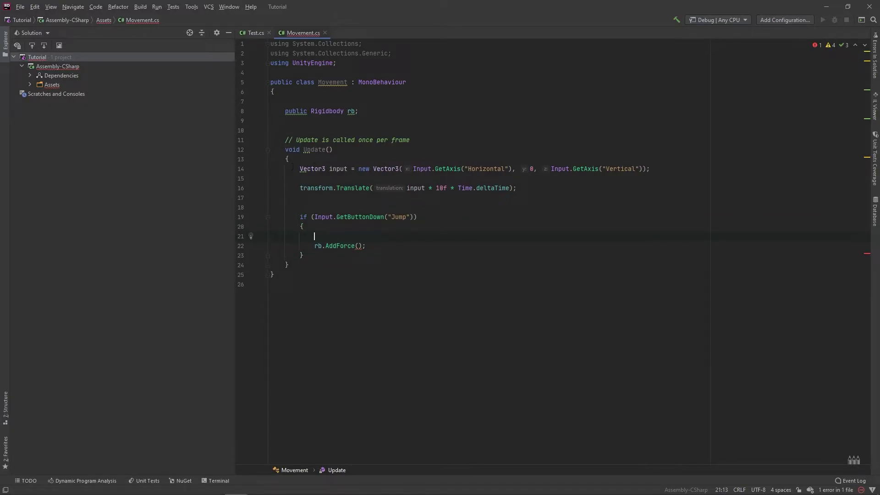
pyautogui.moveTo(300, 169); pyautogui.dragTo(650, 169)
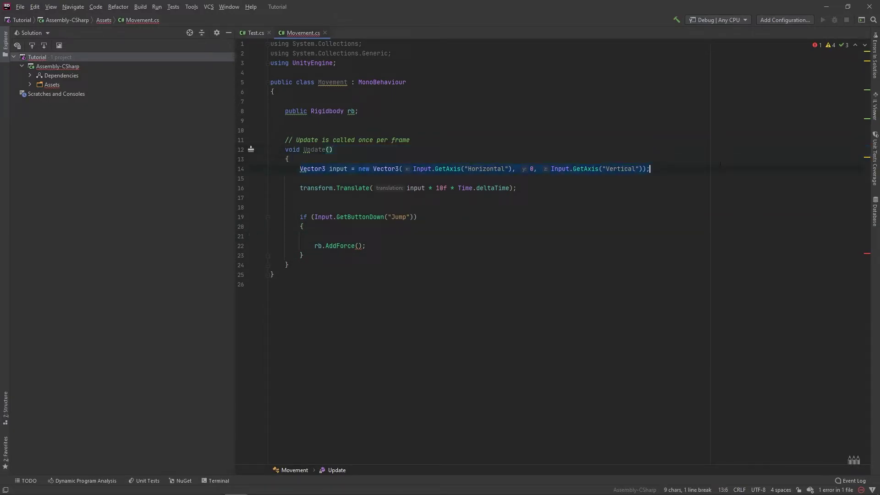
# - Above the AddForce call, declare a Vector3 variable named jumpInput initialised with new Vector3()
pyautogui.click(354, 230)
pyautogui.press('Return')
pyautogui.write('Vector3 ju')
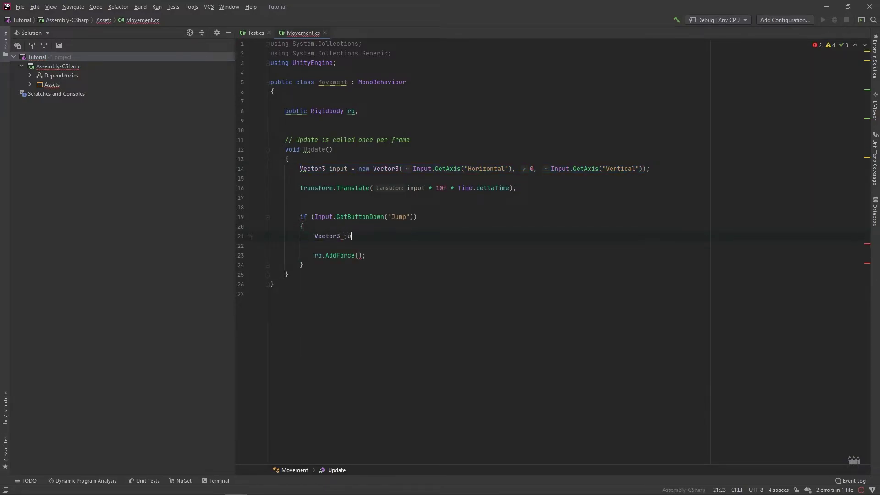
pyautogui.write('mpInput = n')
pyautogui.press('Down')
pyautogui.press('Return')
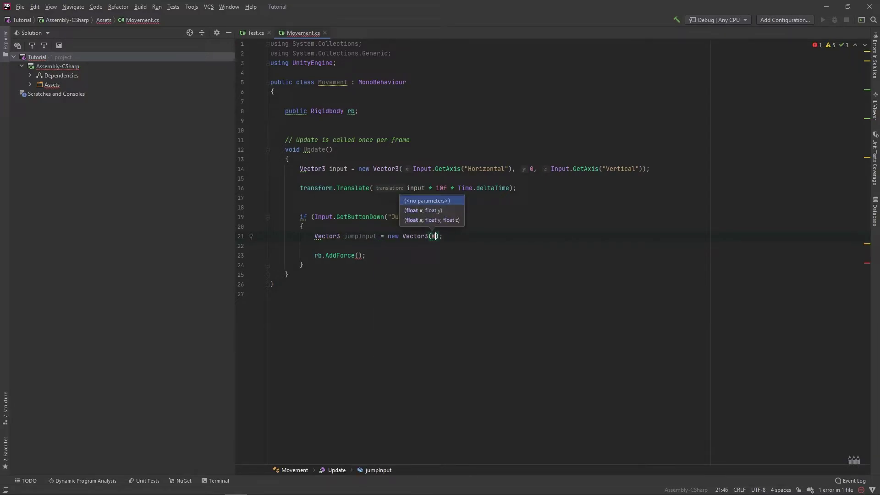
# - Set jumpInput's components to 0, 10, 0 and pass jumpInput as the argument of rb.AddForce
pyautogui.press('Right')
pyautogui.write('0, ')
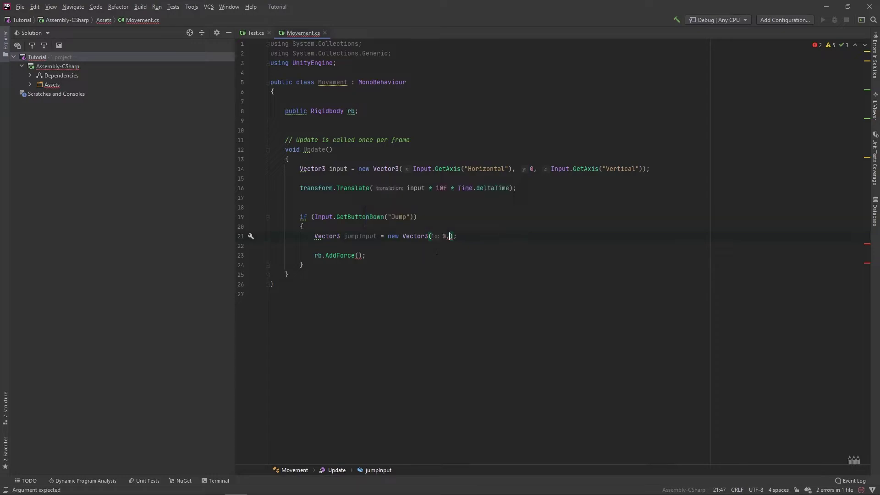
pyautogui.write('1')
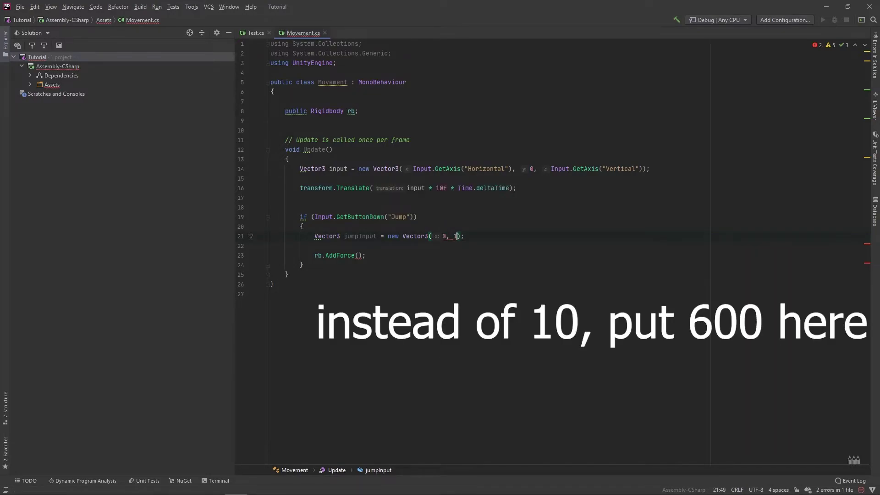
pyautogui.write('0f, 0')
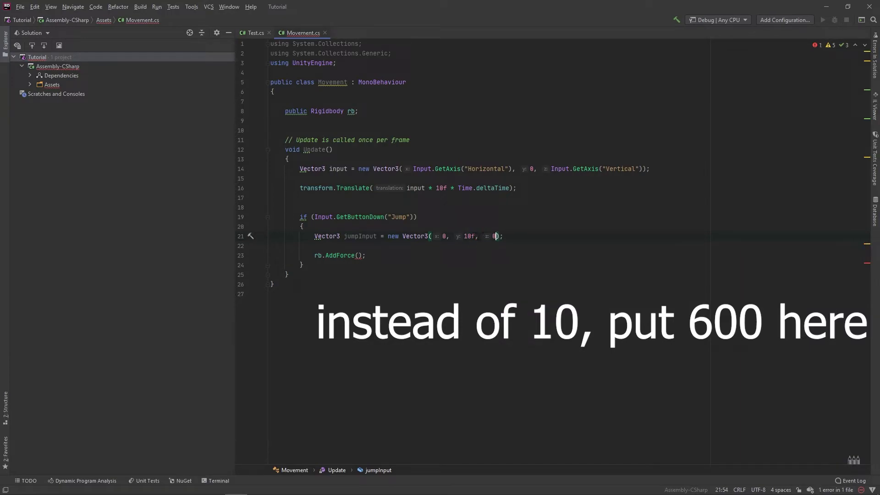
pyautogui.press('Delete')
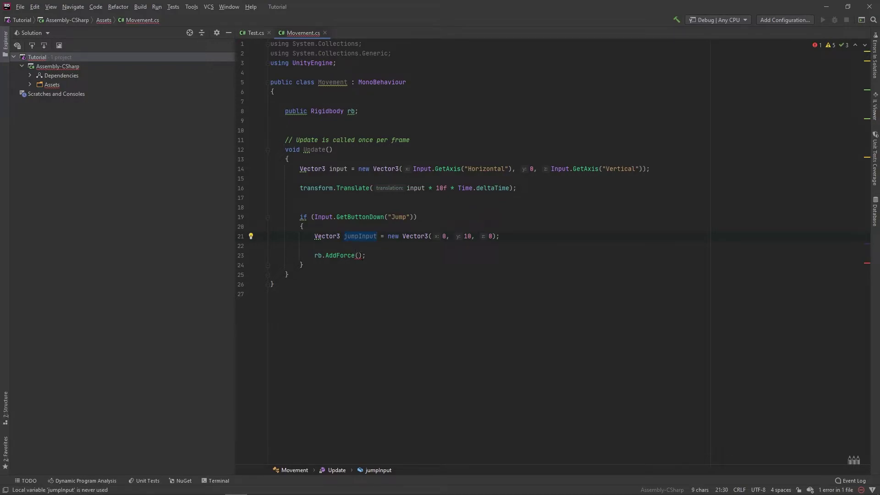
pyautogui.write('jumpInput')
pyautogui.click(450, 258)
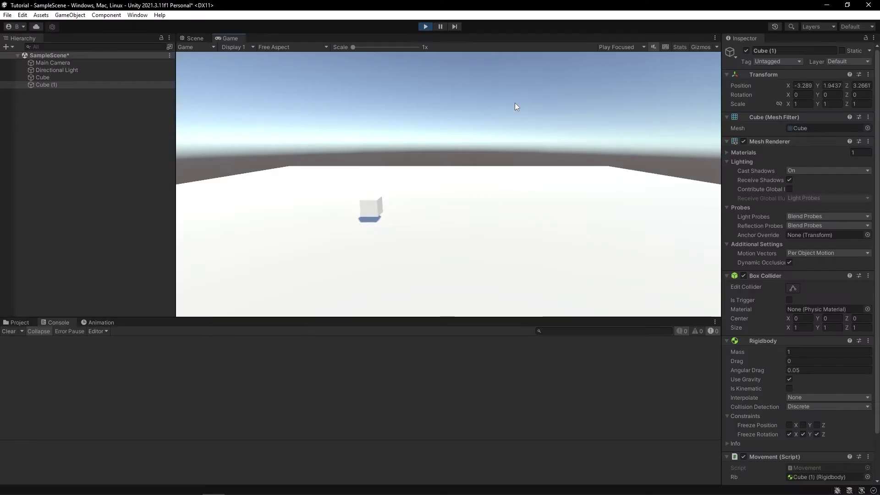
# - Test jumping and moving the cube in Unity's running game, stop playing and return to the Scene view
pyautogui.press('space')
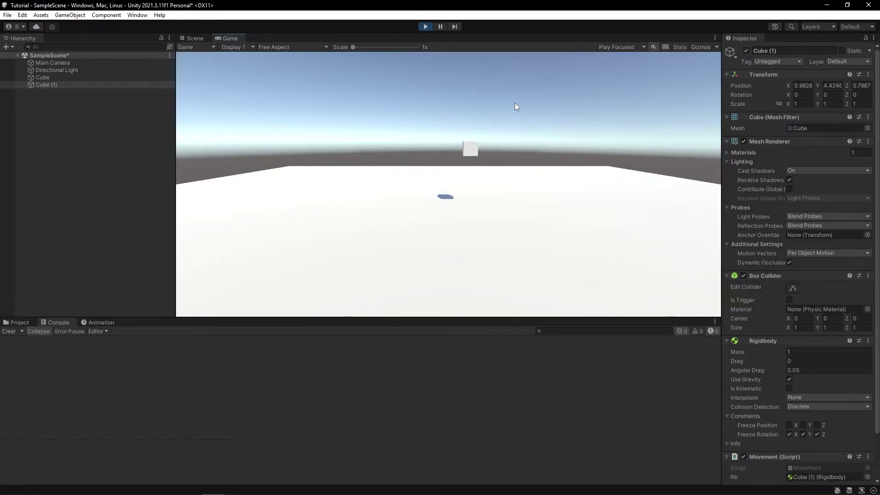
pyautogui.press('s')
pyautogui.press('d')
pyautogui.press('space')
pyautogui.press('a')
pyautogui.press('s')
pyautogui.press('d')
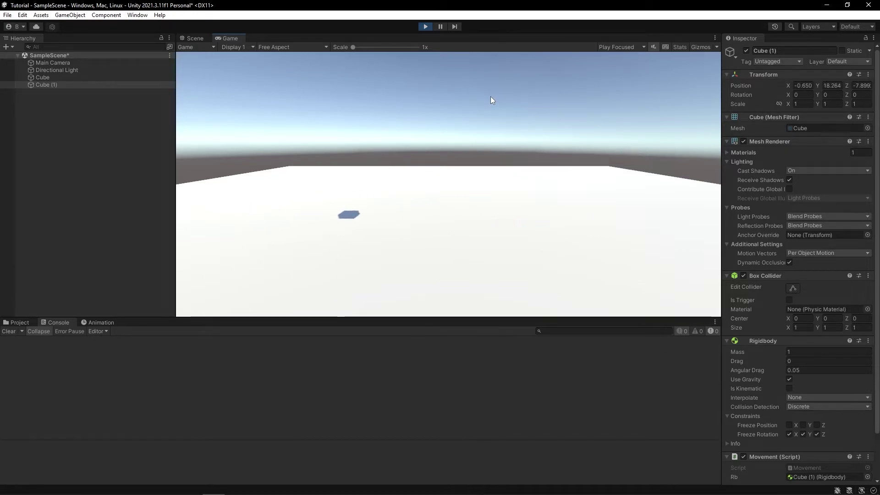
pyautogui.press('w')
pyautogui.press('a')
pyautogui.press('space')
pyautogui.press('s')
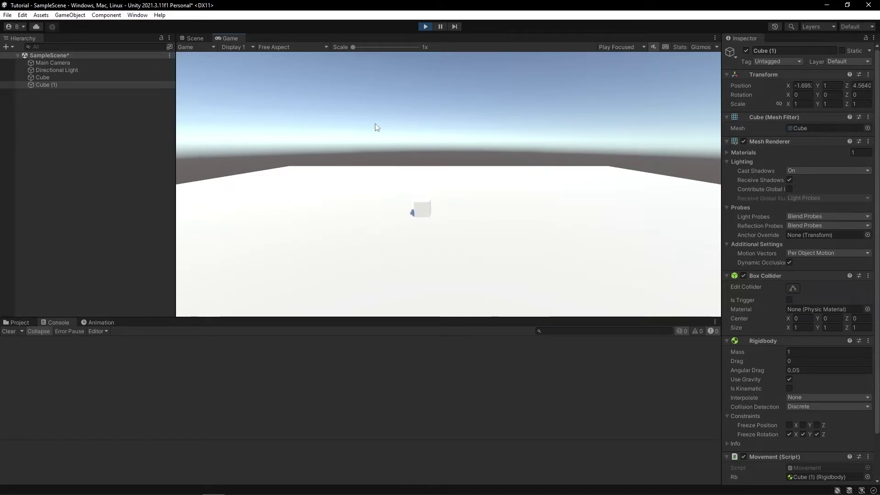
pyautogui.click(424, 26)
pyautogui.click(192, 38)
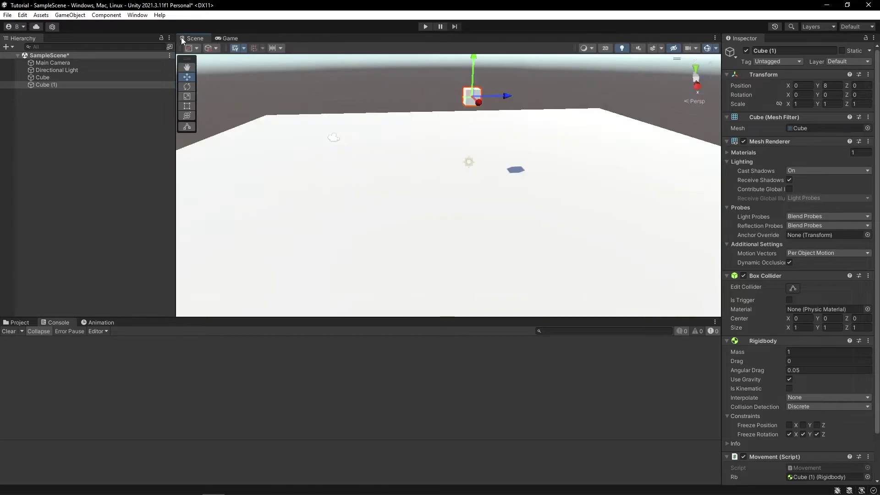
# - Make Main Camera a child of Cube (1) in the scene hierarchy and check the game view
pyautogui.scroll(-4, 443, 121)
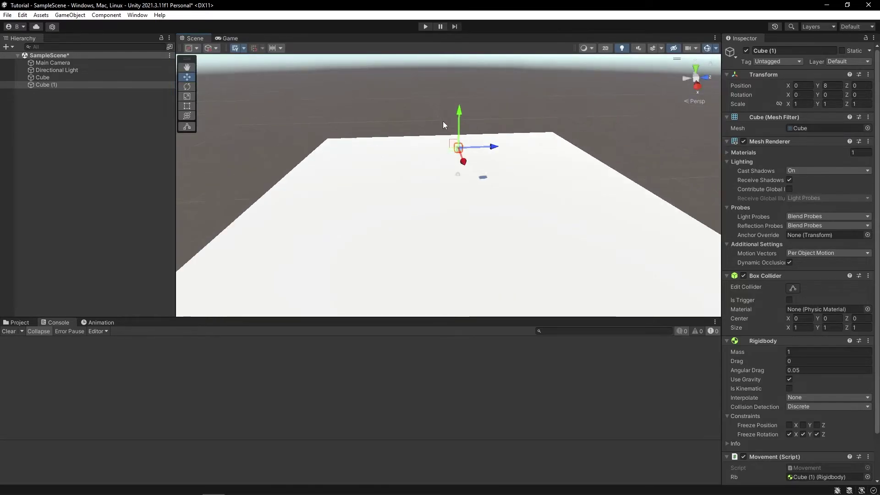
pyautogui.click(54, 62)
pyautogui.scroll(3, 493, 171)
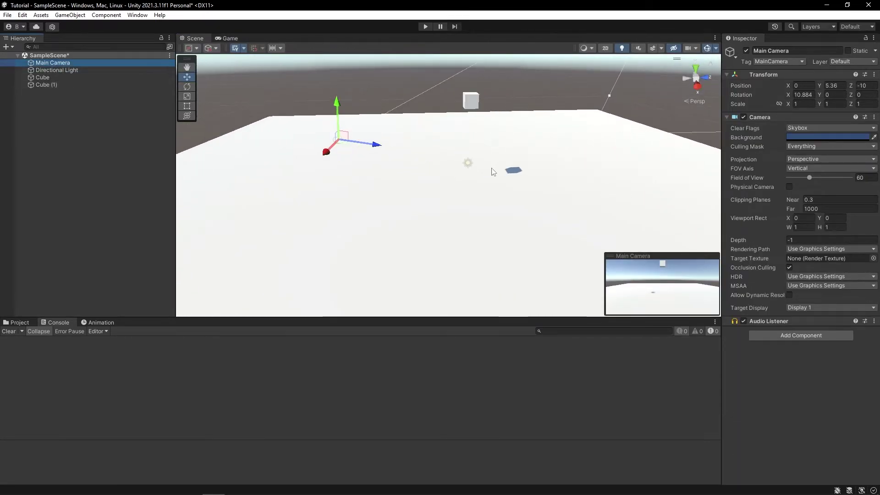
pyautogui.moveTo(493, 171); pyautogui.dragTo(321, 131, button='right')
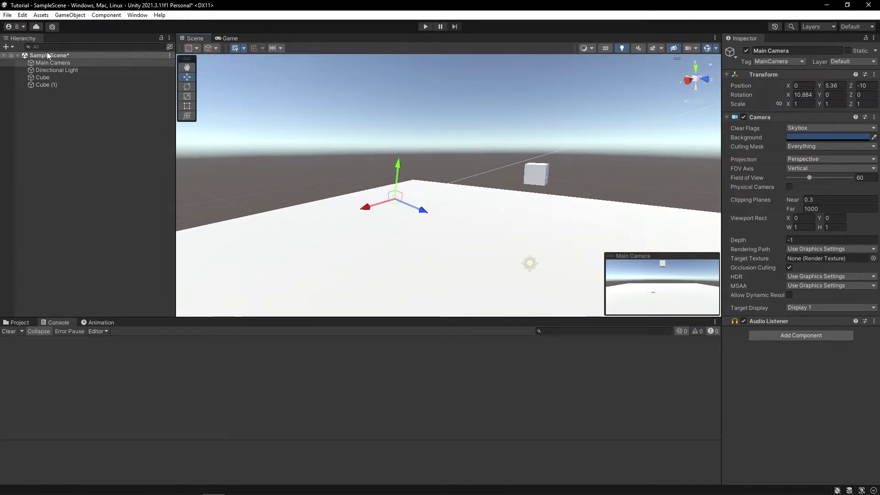
pyautogui.moveTo(46, 64); pyautogui.dragTo(60, 84)
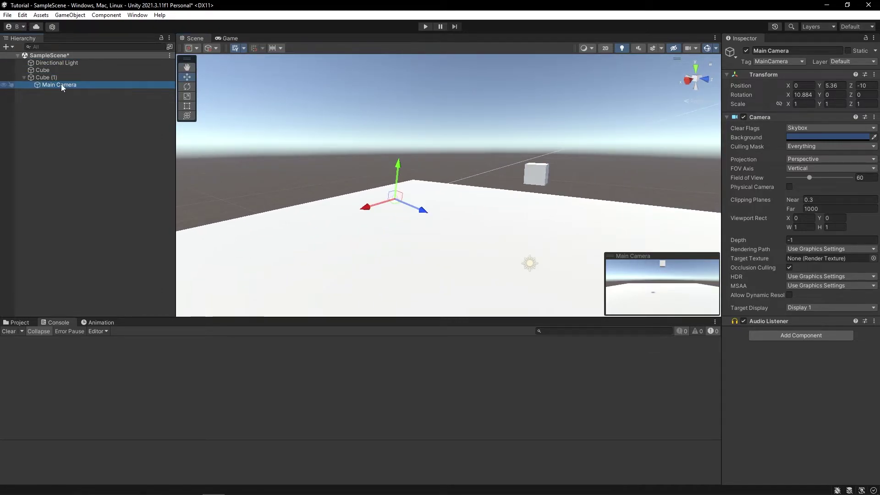
pyautogui.click(230, 40)
pyautogui.click(203, 37)
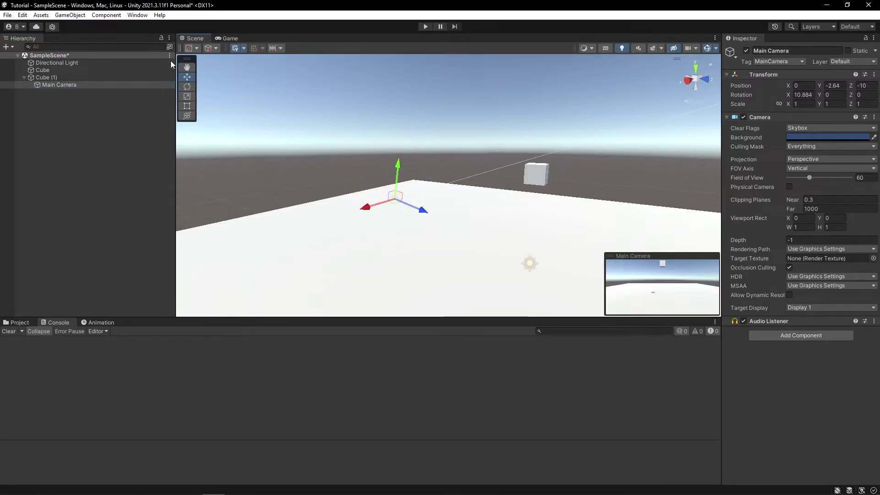
# - Try moving Cube (1) together with its child camera in the scene, and undo the move
pyautogui.click(48, 78)
pyautogui.moveTo(413, 210); pyautogui.dragTo(395, 193)
pyautogui.hotkey('ctrl', 'z')
# - Run the game to check how the parented camera follows the falling cube, and stop playing
pyautogui.click(232, 39)
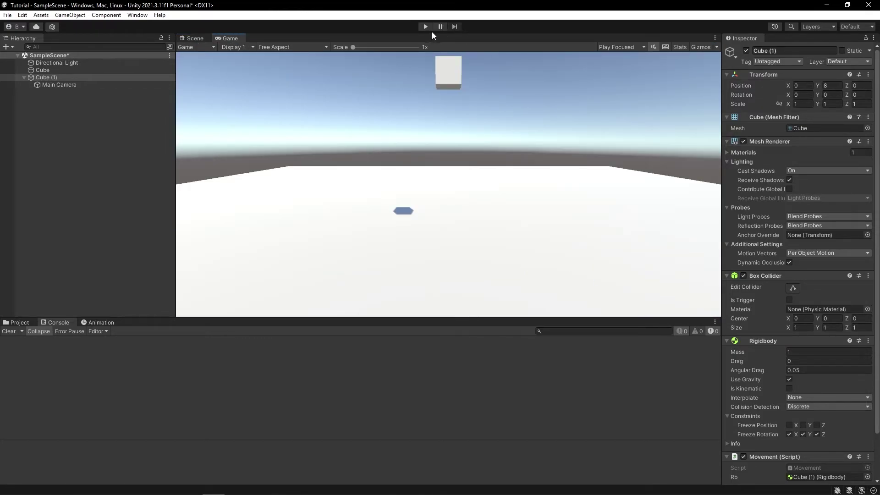
pyautogui.click(426, 27)
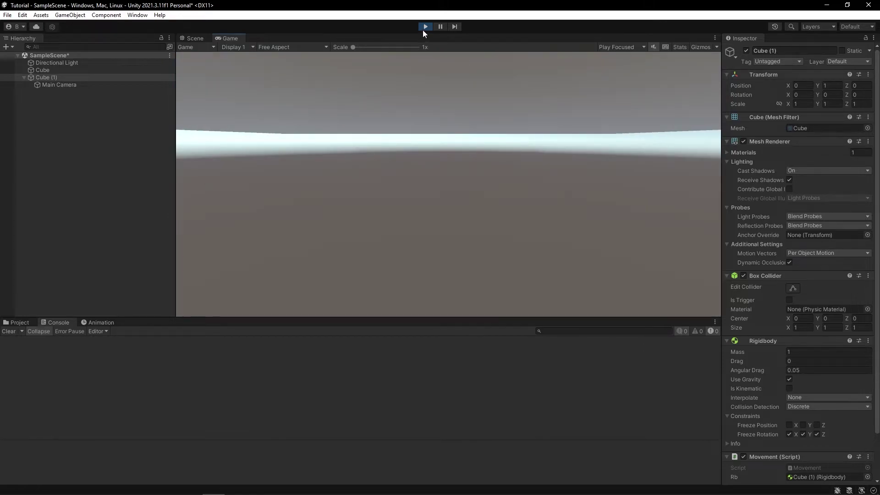
pyautogui.click(425, 27)
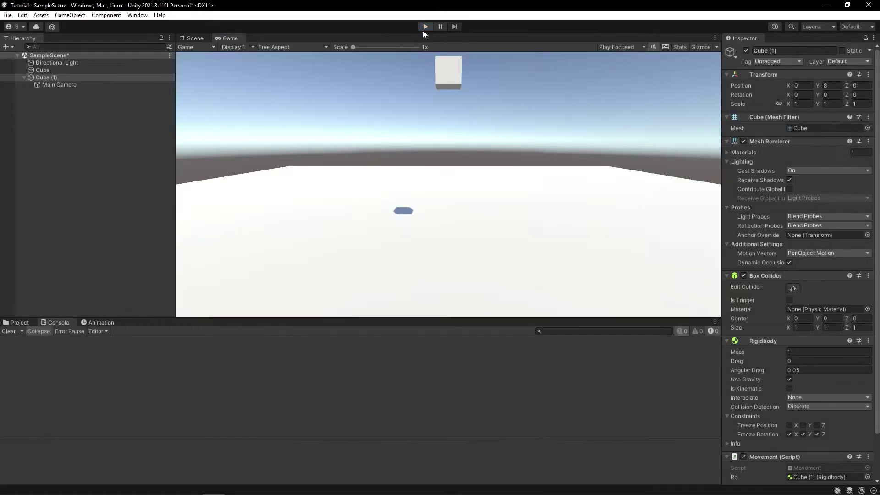
# - Reposition Main Camera above and behind the player cube, at a local position of about Y 4.06 and Z -8.71
pyautogui.click(191, 38)
pyautogui.moveTo(487, 140); pyautogui.dragTo(505, 153, button='right')
pyautogui.press('w')
pyautogui.click(55, 83)
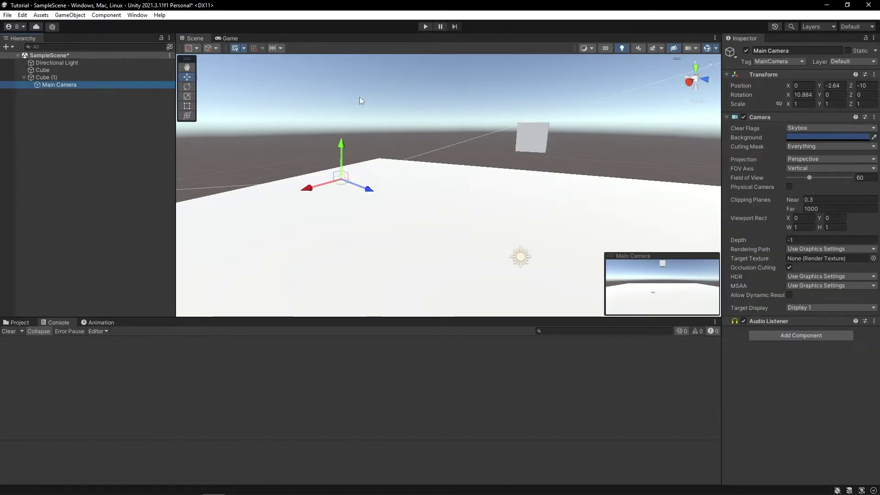
pyautogui.moveTo(341, 146); pyautogui.dragTo(348, 11)
# - Playtest moving and jumping with the raised camera following the cube, and stop the game
pyautogui.click(228, 38)
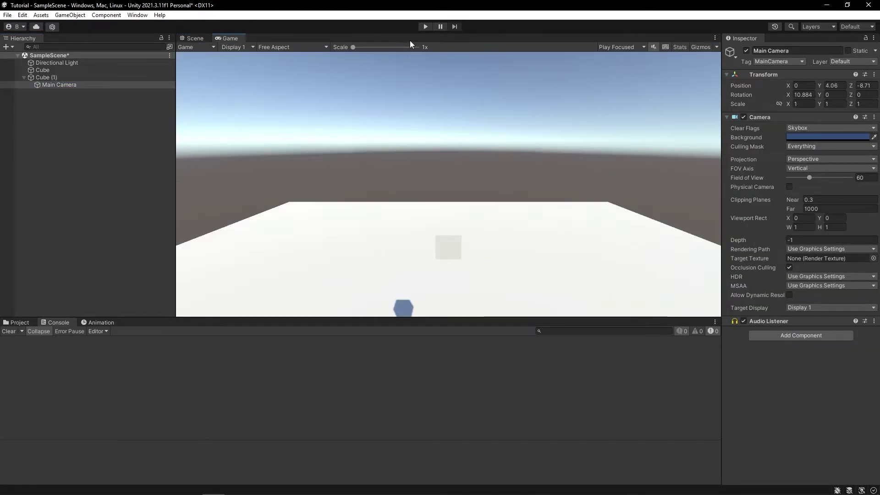
pyautogui.click(424, 27)
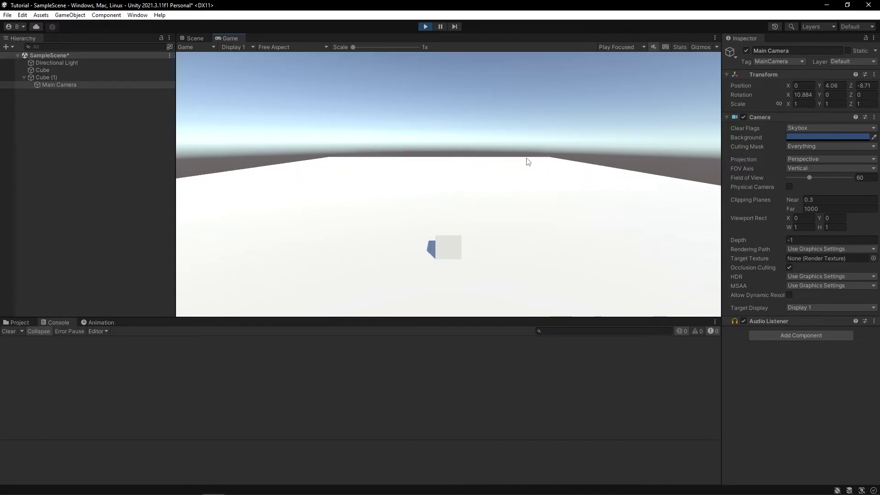
pyautogui.press('a')
pyautogui.press('space')
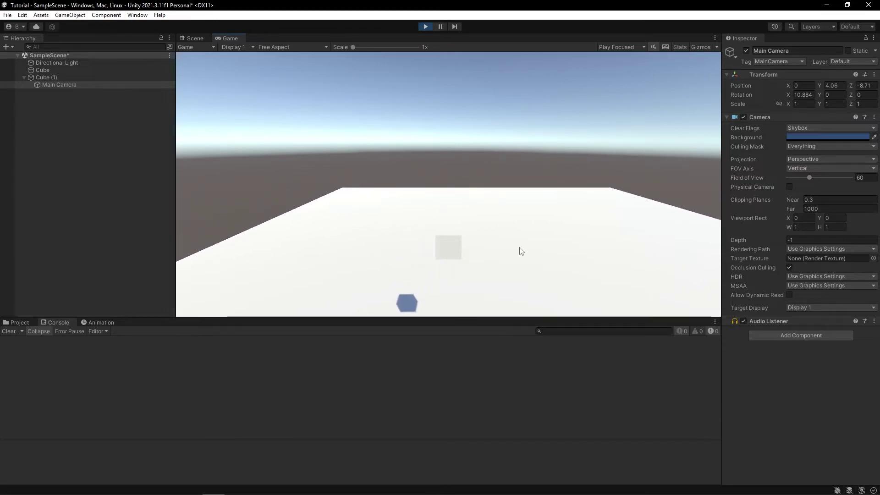
pyautogui.click(426, 27)
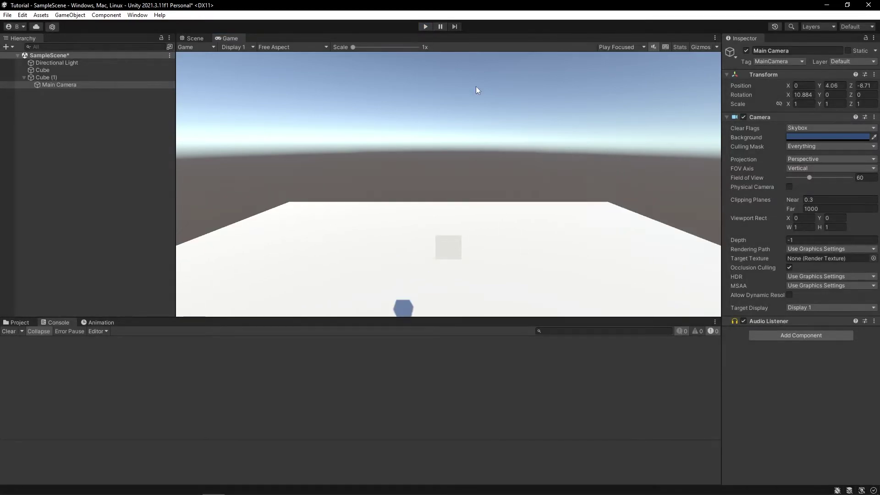
# - Add a new 3D cube at the scene root and place it at about X -5.62, Z 13.38
pyautogui.click(199, 38)
pyautogui.moveTo(469, 141); pyautogui.dragTo(426, 155, button='right')
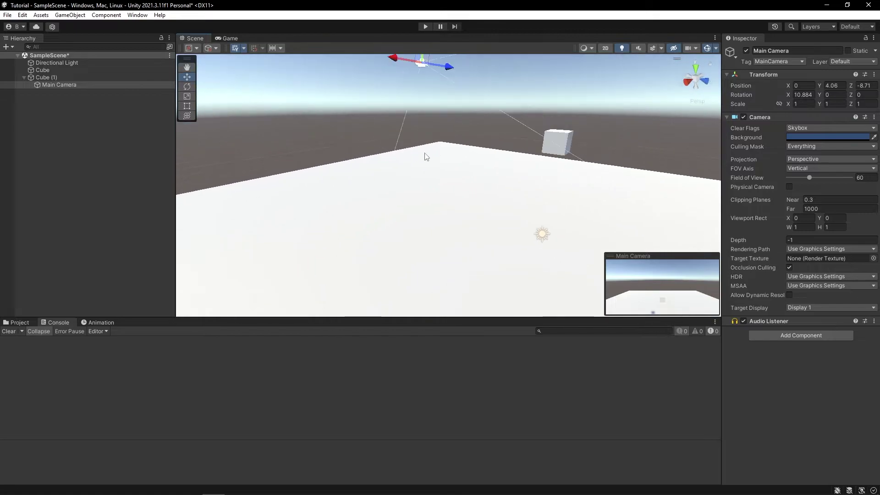
pyautogui.scroll(-5, 418, 155)
pyautogui.click(19, 322)
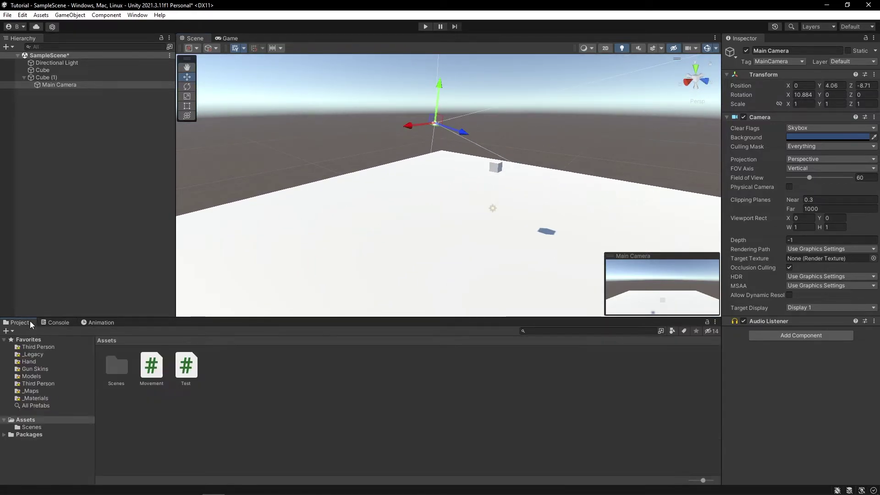
pyautogui.moveTo(461, 158); pyautogui.dragTo(500, 189, button='right')
pyautogui.scroll(-5, 486, 182)
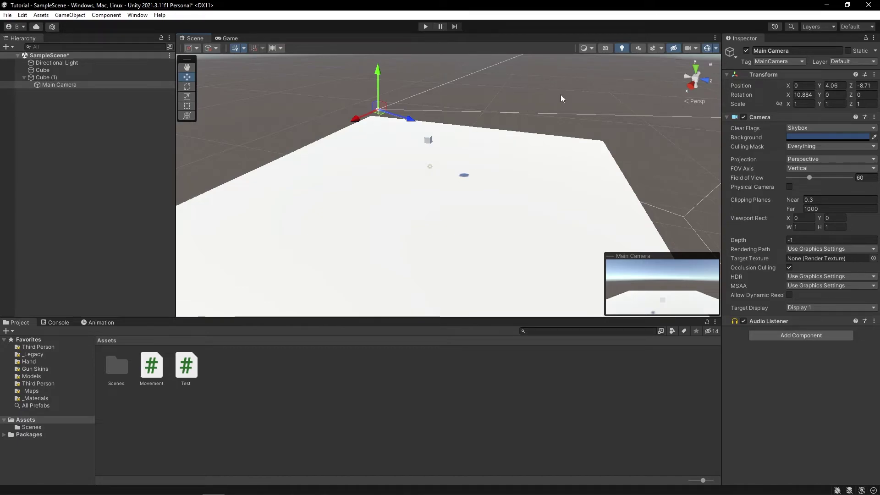
pyautogui.moveTo(333, 147); pyautogui.dragTo(429, 166, button='right')
pyautogui.scroll(-5, 429, 166)
pyautogui.rightClick(52, 156)
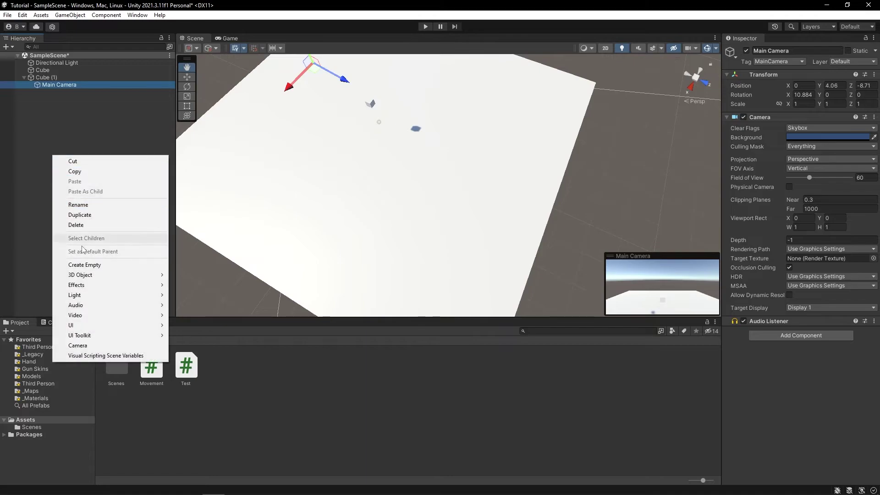
pyautogui.moveTo(94, 281)
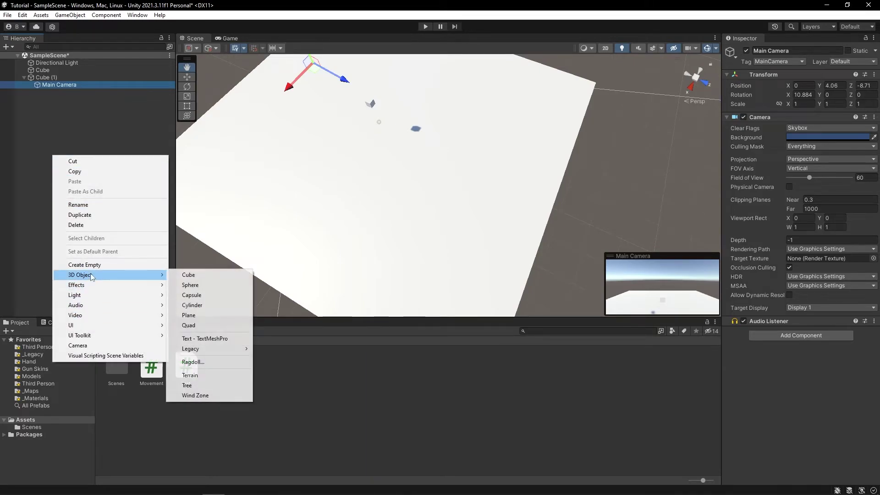
pyautogui.click(209, 281)
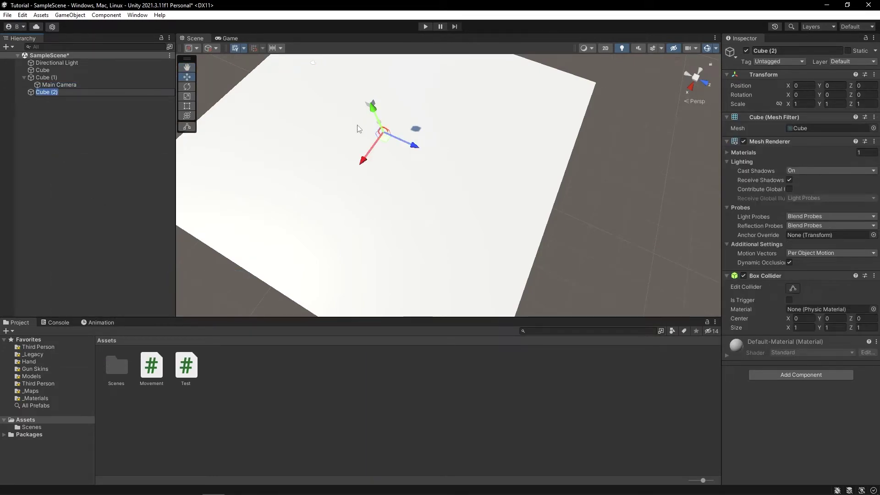
pyautogui.moveTo(384, 142); pyautogui.dragTo(460, 143)
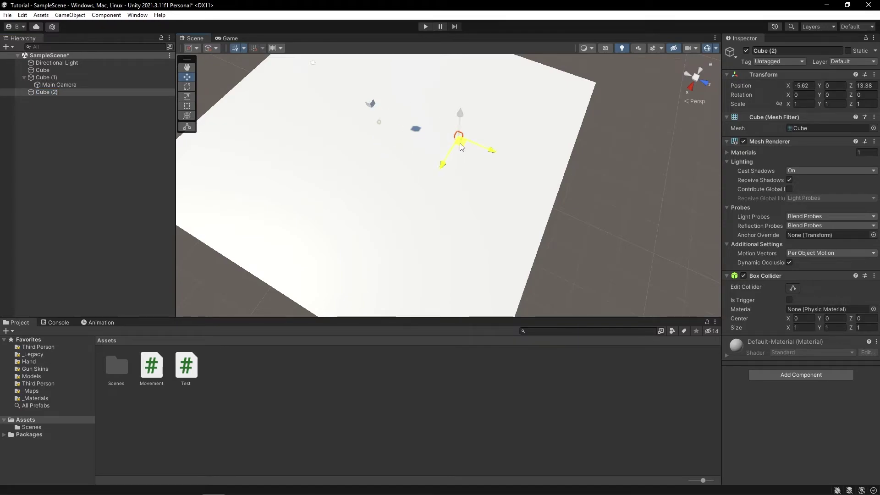
# - Scale the new cube into a tall block measuring about 6.05 in X and 5.24 in Z
pyautogui.click(187, 117)
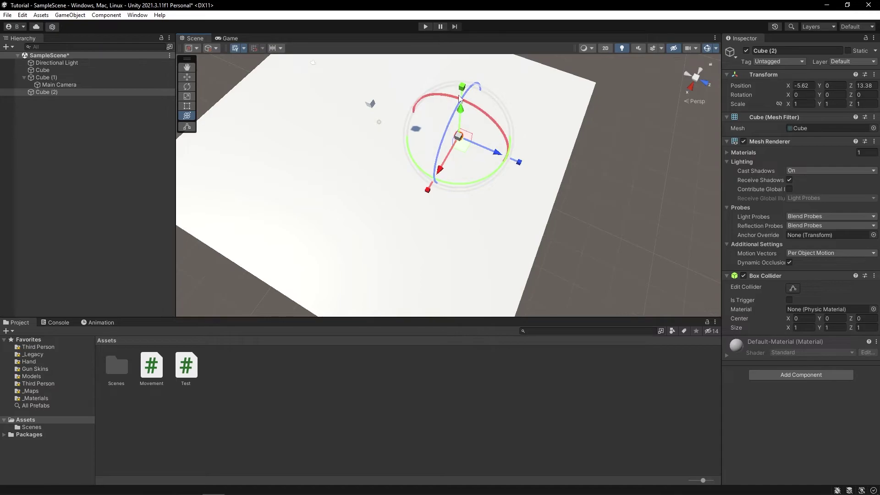
pyautogui.moveTo(462, 88); pyautogui.dragTo(463, 93)
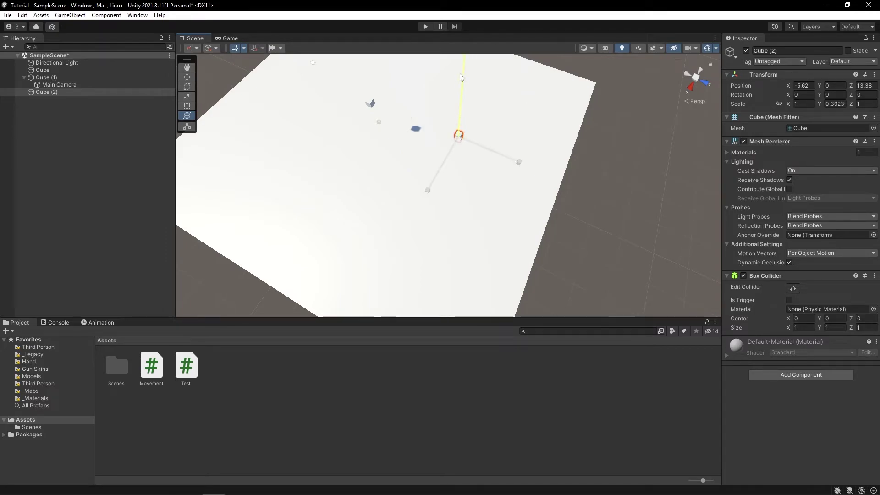
pyautogui.moveTo(456, 34); pyautogui.dragTo(457, 33)
pyautogui.moveTo(824, 107); pyautogui.dragTo(832, 110)
pyautogui.moveTo(462, 89); pyautogui.dragTo(457, 489)
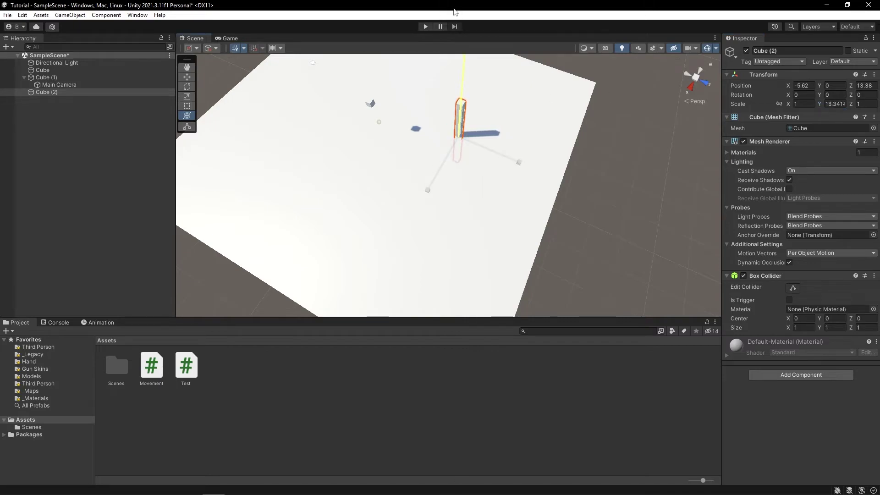
pyautogui.moveTo(453, 10); pyautogui.dragTo(454, 14)
pyautogui.moveTo(519, 162); pyautogui.dragTo(669, 180)
pyautogui.moveTo(430, 185); pyautogui.dragTo(327, 292)
pyautogui.hotkey('ctrl', 'z')
# - Duplicate the block twice, spreading out the copies, with the last at about X -8.99, Z 23.76 and a Y scale of about 30.47
pyautogui.moveTo(327, 292); pyautogui.dragTo(435, 144, button='right')
pyautogui.keyDown('alt'); pyautogui.moveTo(436, 144); pyautogui.dragTo(432, 146); pyautogui.keyUp('alt')
pyautogui.hotkey('ctrl', 'd')
pyautogui.moveTo(459, 197); pyautogui.dragTo(507, 203)
pyautogui.moveTo(525, 150)
pyautogui.mouseDown()
pyautogui.moveTo(530, 139)
pyautogui.moveTo(526, 147)
pyautogui.mouseUp()
pyautogui.hotkey('ctrl', 'd')
pyautogui.moveTo(507, 197); pyautogui.dragTo(531, 174)
# - Duplicate Cube (4), place the copy at about X 1.97, Z 26.87 with a Y scale of about 36.85, and check the game view
pyautogui.press('w')
pyautogui.moveTo(481, 174); pyautogui.dragTo(680, 120, button='right')
pyautogui.scroll(-6, 660, 115)
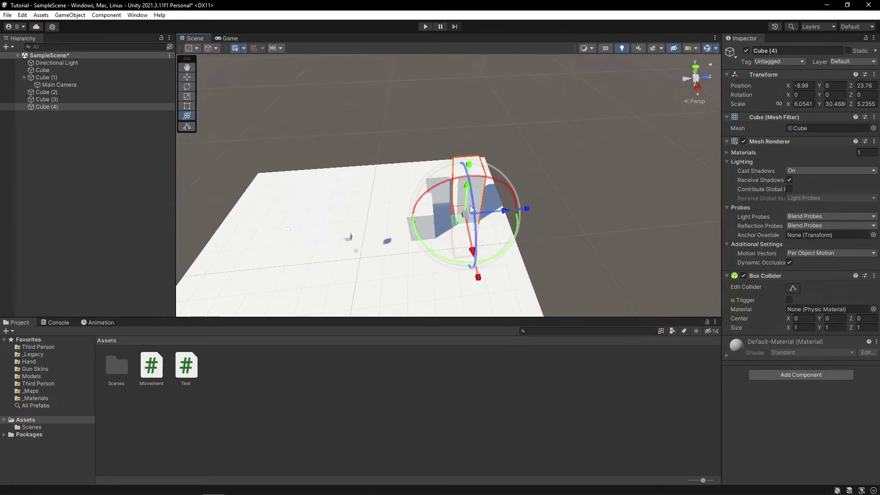
pyautogui.hotkey('ctrl', 'd')
pyautogui.moveTo(470, 205); pyautogui.dragTo(479, 265)
pyautogui.moveTo(498, 215)
pyautogui.mouseDown()
pyautogui.moveTo(500, 195)
pyautogui.moveTo(498, 216)
pyautogui.mouseUp()
pyautogui.click(225, 38)
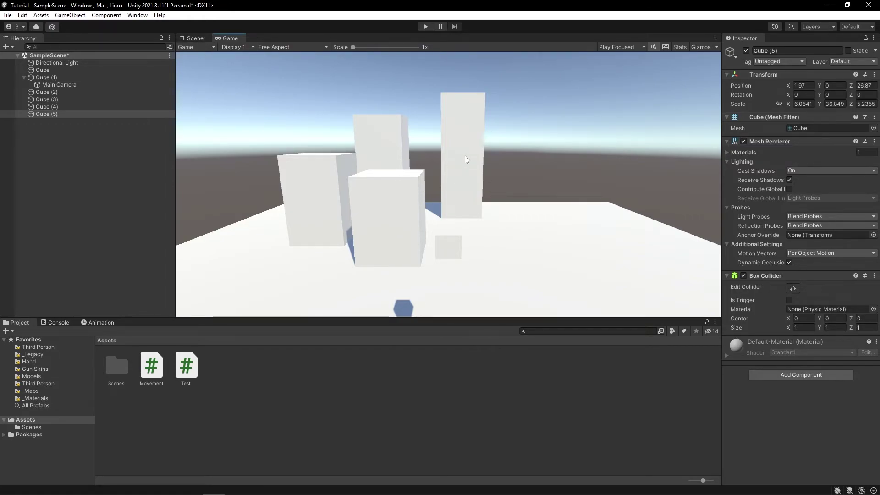
pyautogui.click(192, 38)
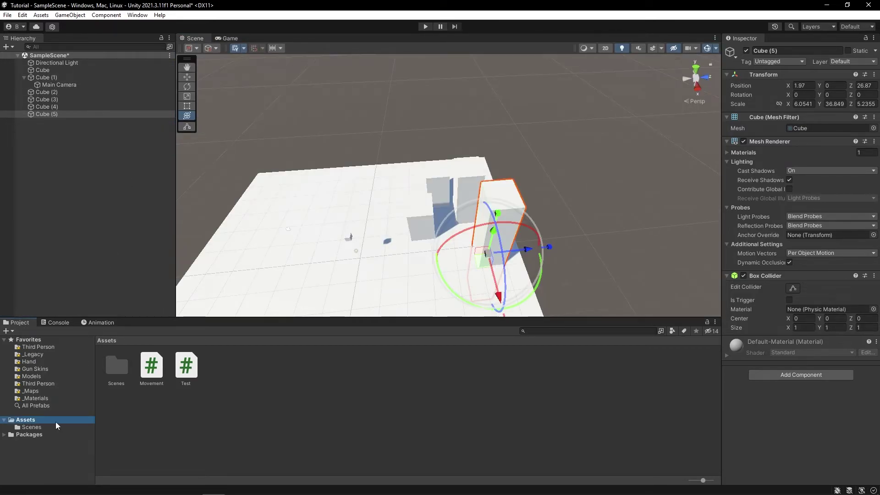
# - Create a new material in the Assets folder and name it Red
pyautogui.rightClick(301, 394)
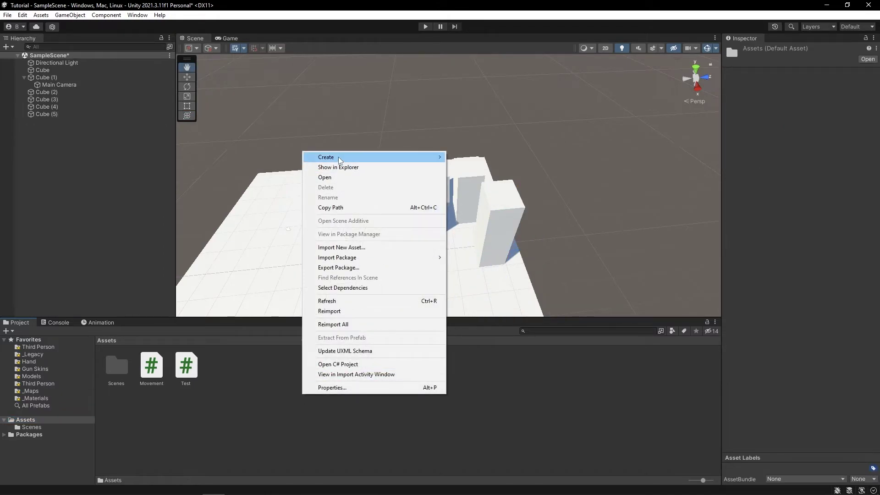
pyautogui.moveTo(341, 160)
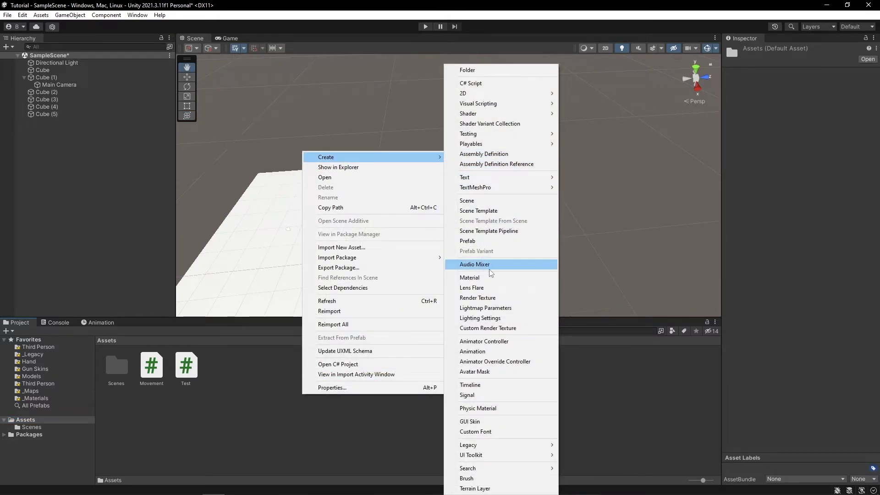
pyautogui.click(479, 278)
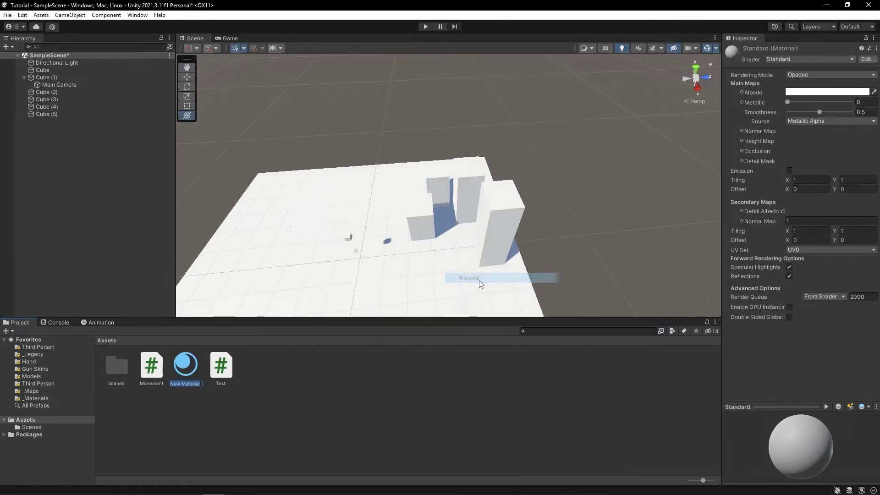
pyautogui.write('Red')
pyautogui.press('Return')
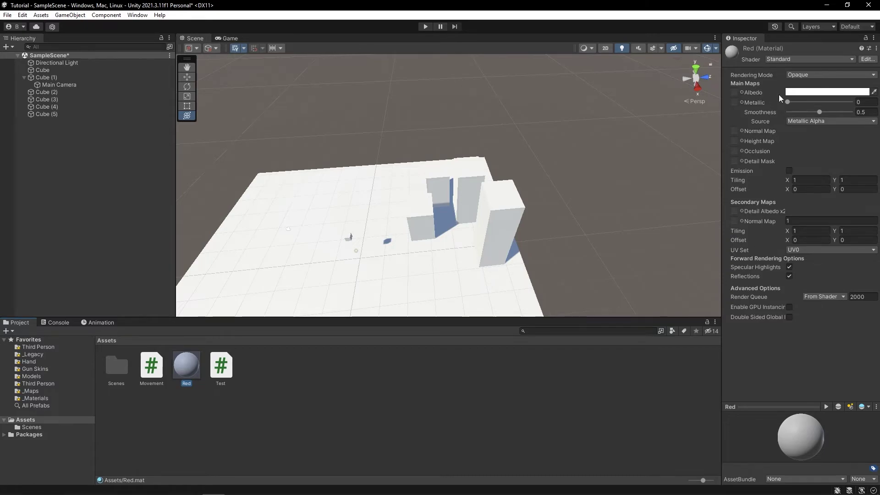
# - Set the Red material's albedo to a bright, saturated red
pyautogui.click(796, 94)
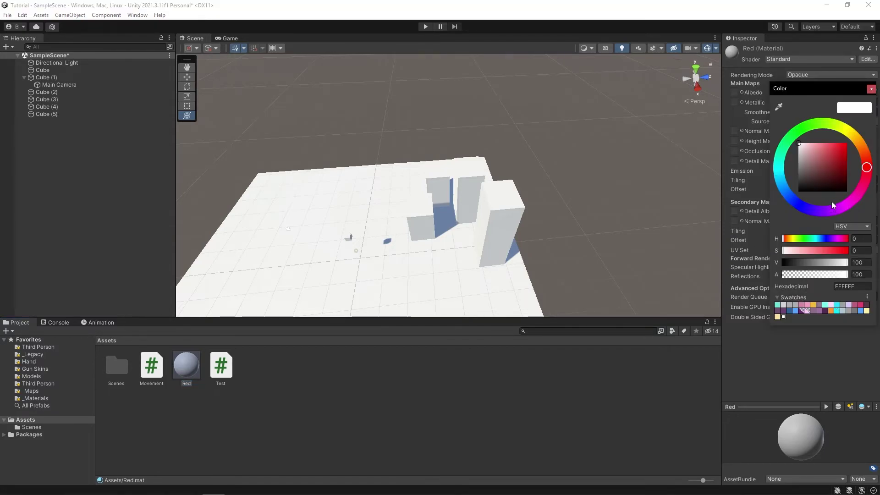
pyautogui.moveTo(821, 166); pyautogui.dragTo(854, 131)
pyautogui.click(873, 90)
# - Apply the Red material to the player cube and check its look in the game view
pyautogui.moveTo(643, 103); pyautogui.dragTo(562, 143, button='right')
pyautogui.scroll(10, 537, 153)
pyautogui.moveTo(486, 198); pyautogui.dragTo(508, 158, button='right')
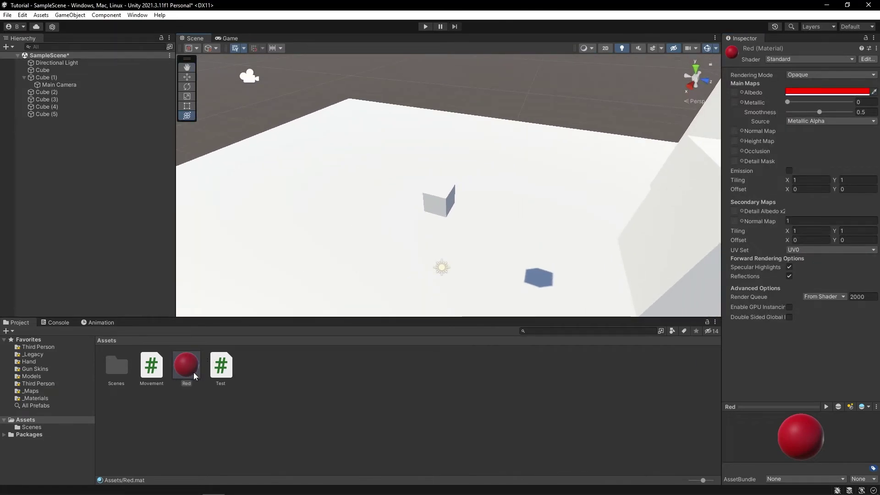
pyautogui.moveTo(194, 376); pyautogui.dragTo(440, 200)
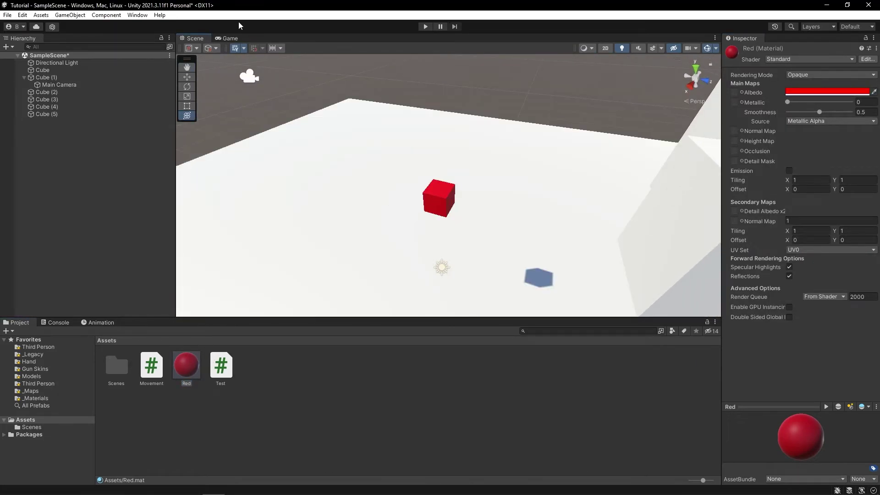
pyautogui.click(230, 39)
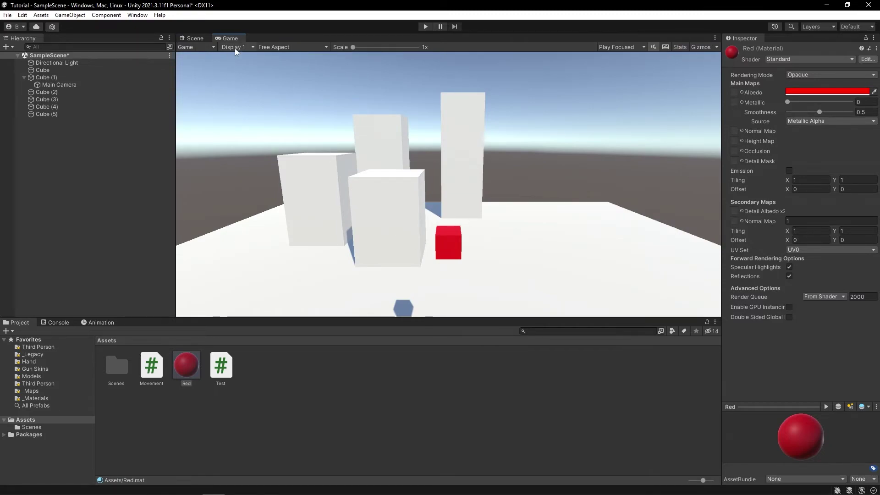
pyautogui.click(195, 38)
pyautogui.scroll(-10, 436, 238)
pyautogui.moveTo(443, 234); pyautogui.dragTo(549, 213, button='right')
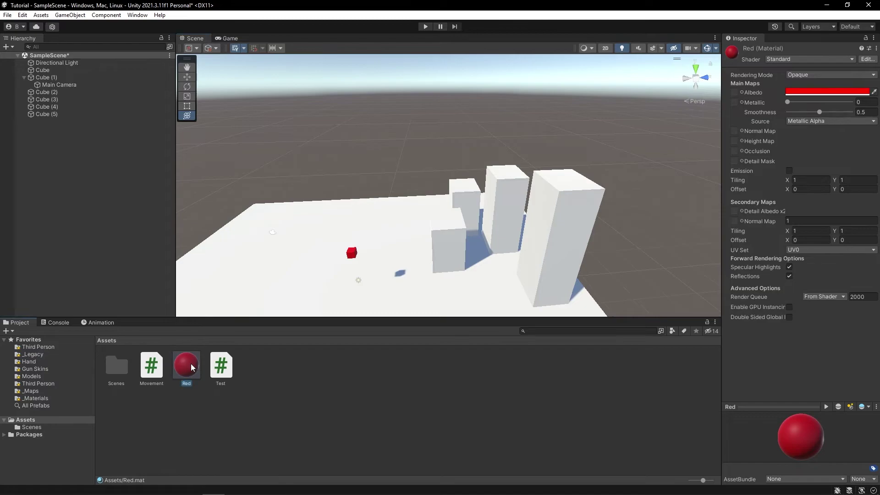
# - Duplicate the Red material in the Assets folder and name the copy Blue
pyautogui.hotkey('ctrl', 'd')
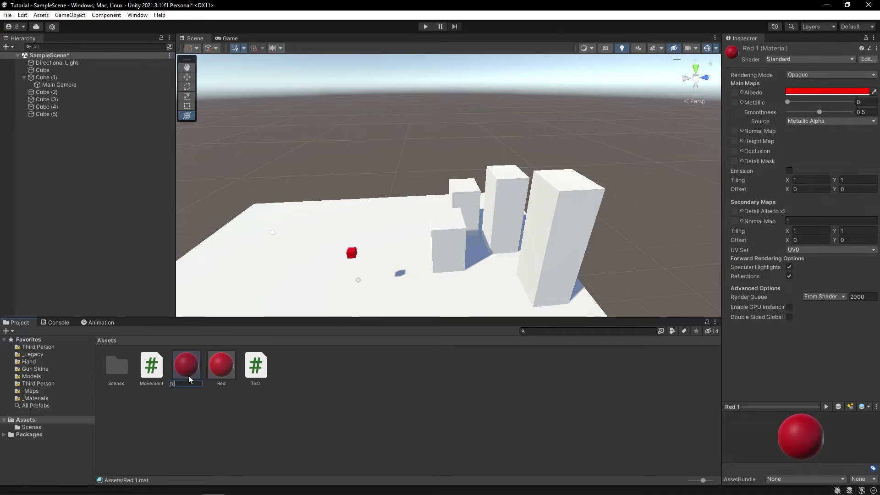
pyautogui.write('ue')
pyautogui.press('Return')
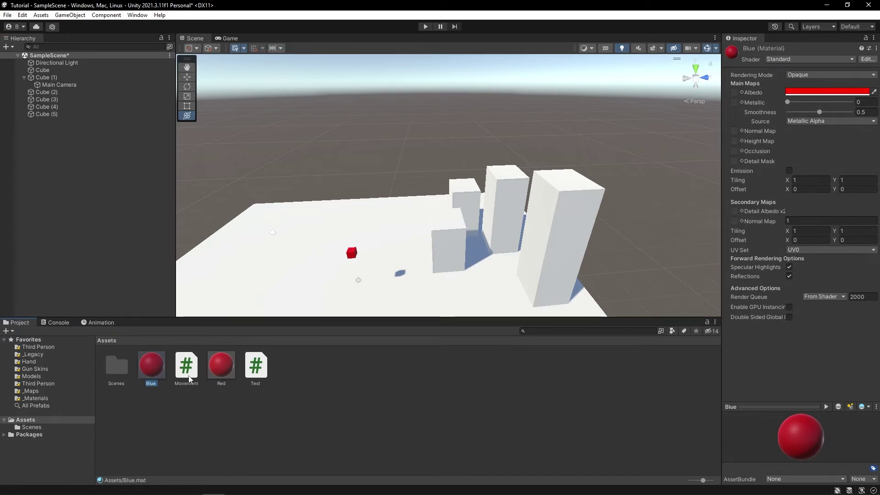
pyautogui.click(802, 92)
pyautogui.click(871, 83)
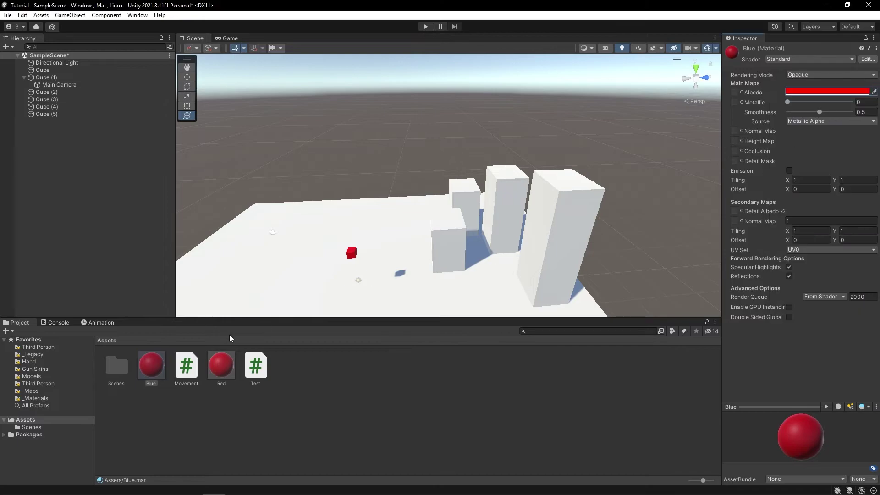
# - Apply the Blue material to all four block obstacles in the scene
pyautogui.moveTo(152, 365); pyautogui.dragTo(449, 242)
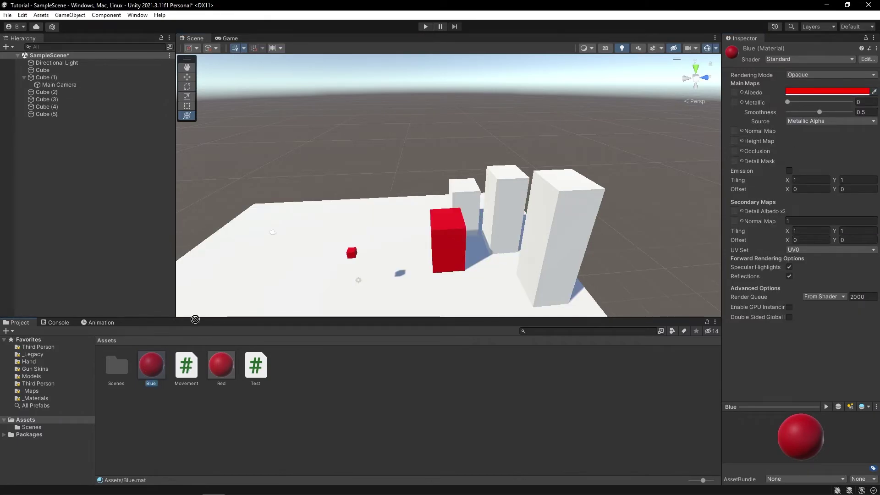
pyautogui.moveTo(212, 305); pyautogui.dragTo(468, 195)
pyautogui.moveTo(151, 365); pyautogui.dragTo(514, 183)
pyautogui.moveTo(144, 362); pyautogui.dragTo(532, 234)
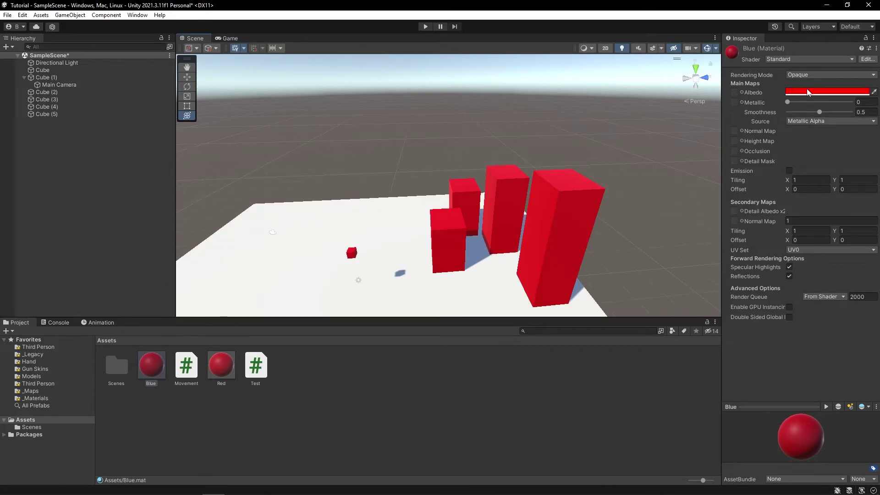
# - Set the Blue material's albedo to a fully saturated blue with hue 227 (hex 0039FF)
pyautogui.click(828, 91)
pyautogui.moveTo(804, 197)
pyautogui.mouseDown()
pyautogui.moveTo(783, 143)
pyautogui.moveTo(813, 204)
pyautogui.moveTo(785, 183)
pyautogui.moveTo(794, 202)
pyautogui.mouseUp()
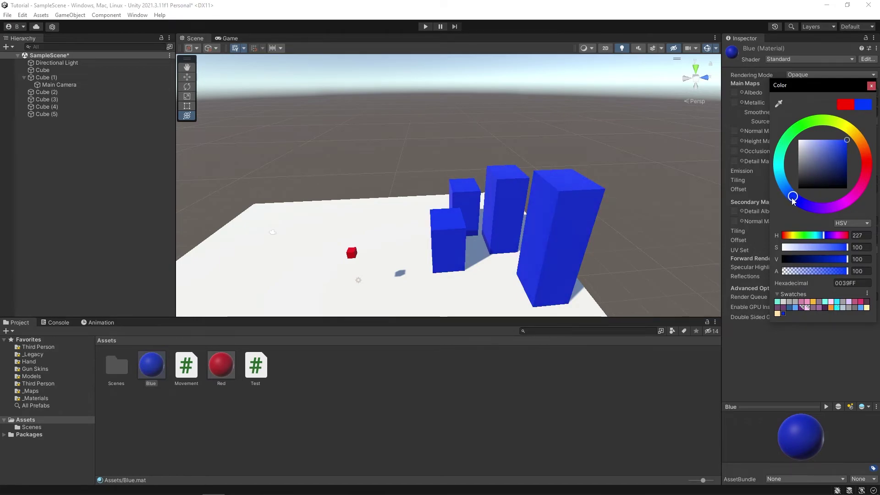
pyautogui.click(872, 86)
pyautogui.moveTo(584, 159); pyautogui.dragTo(626, 168, button='right')
pyautogui.scroll(-5, 626, 169)
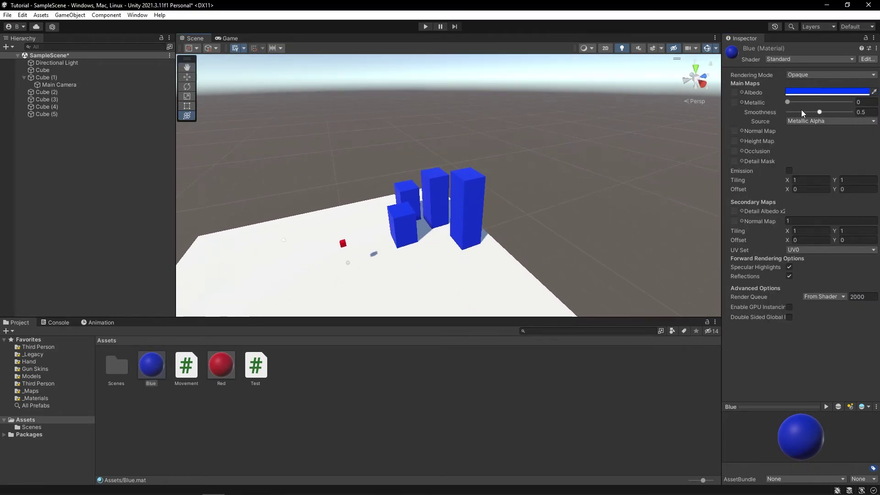
# - Play-test the scene in the game view by moving and jumping the red cube over the blue blocks, and stop play mode
pyautogui.click(223, 40)
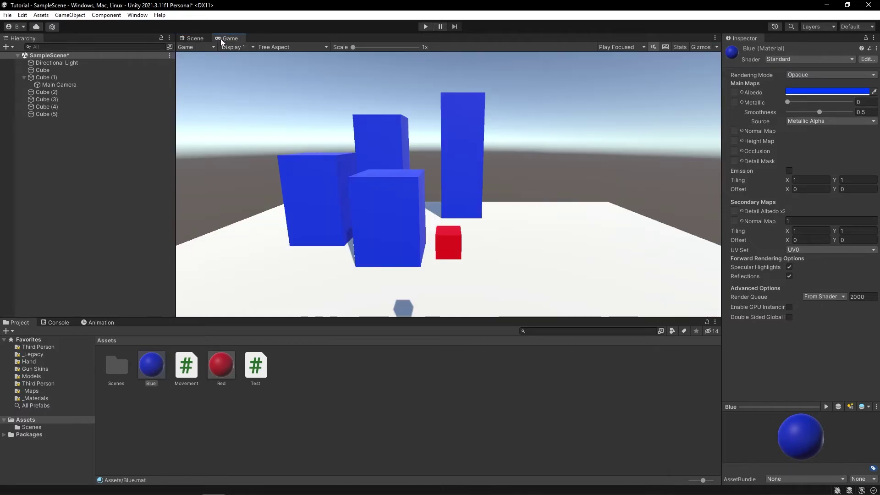
pyautogui.click(426, 27)
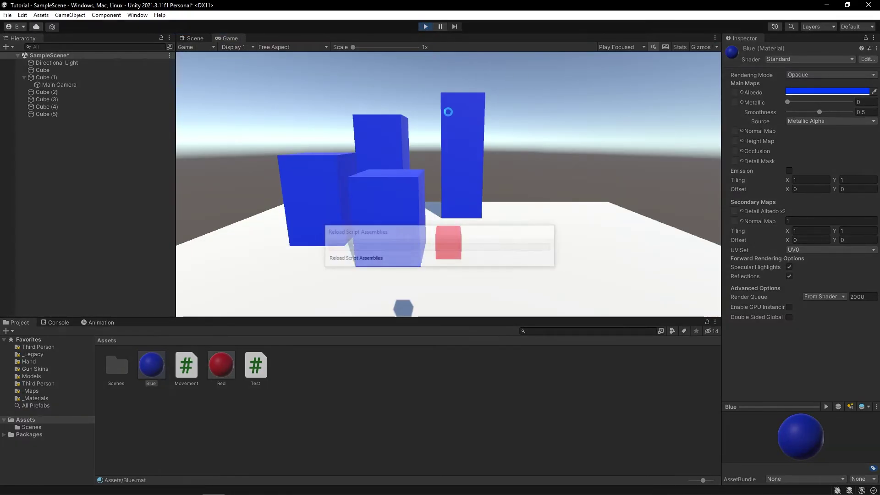
pyautogui.press('w')
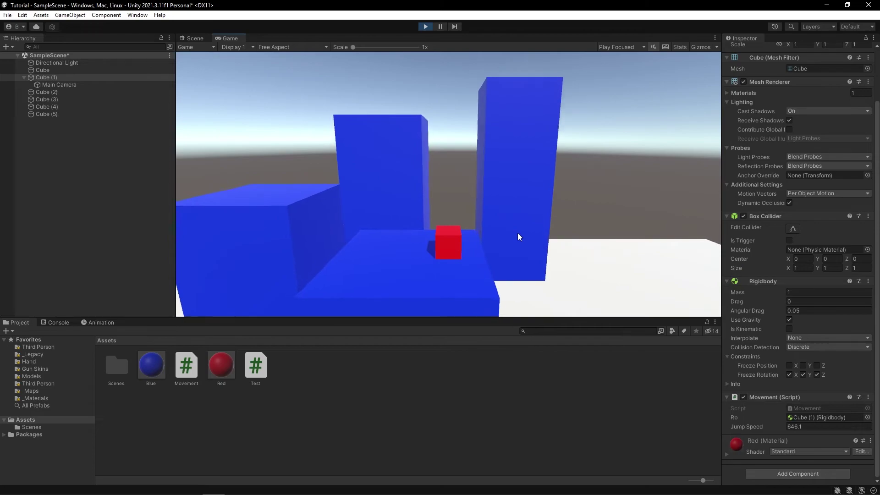
pyautogui.press('space')
pyautogui.press('a')
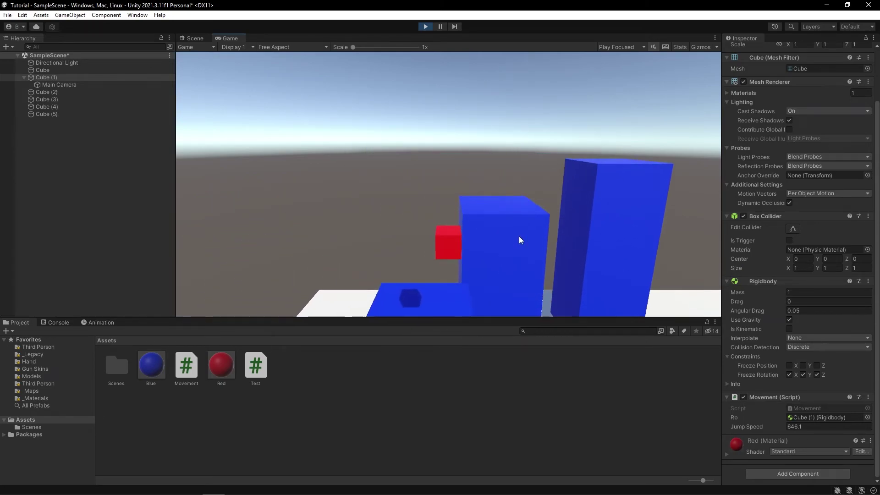
pyautogui.press('w')
pyautogui.press('space')
pyautogui.press('d')
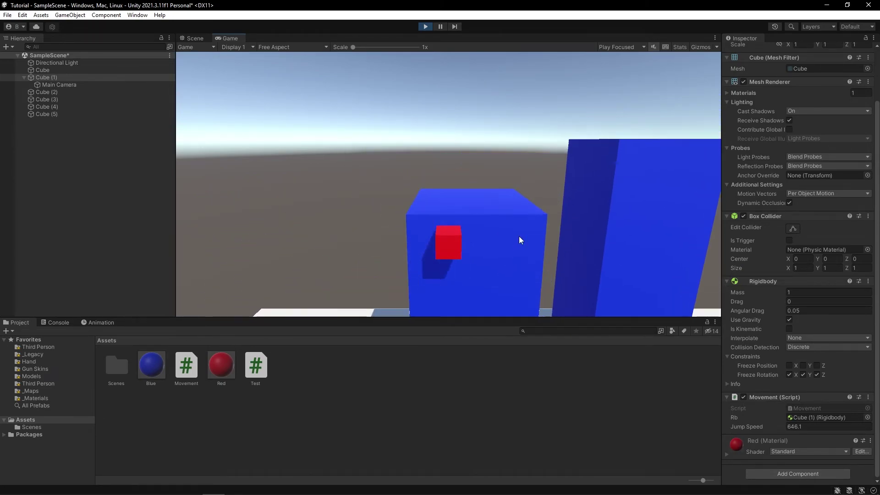
pyautogui.press('space')
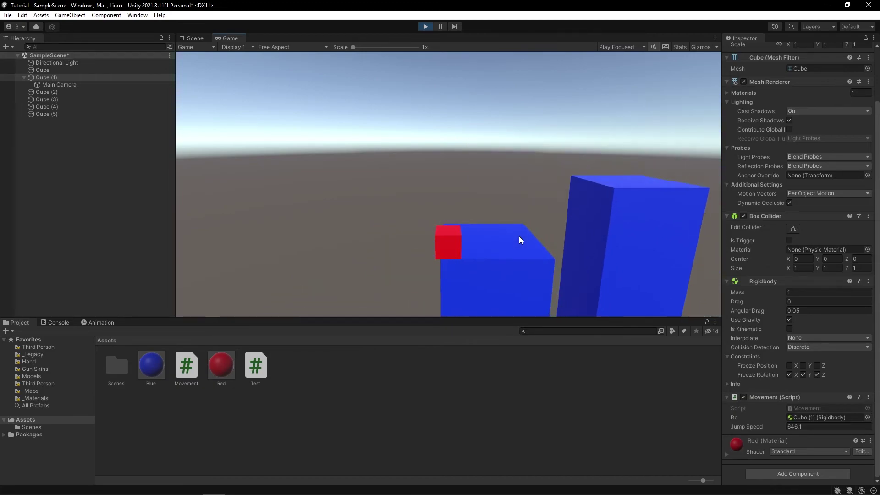
pyautogui.press('w')
pyautogui.press('d')
pyautogui.press('space')
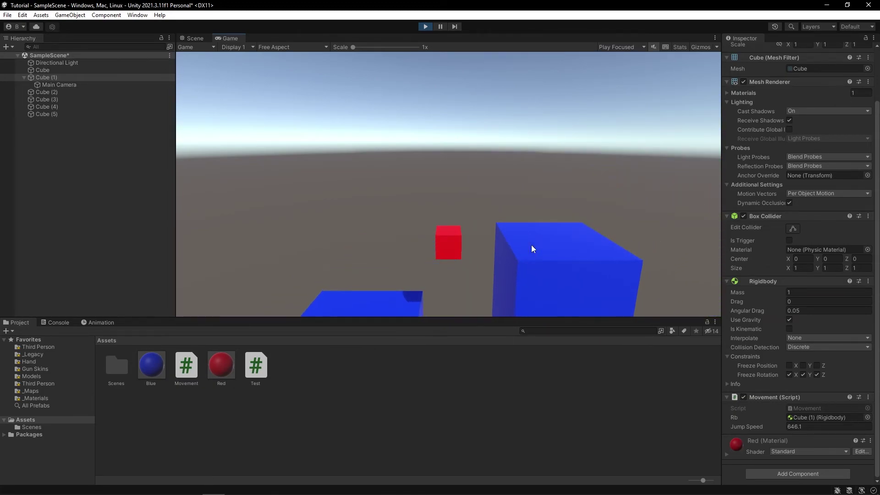
pyautogui.press('d')
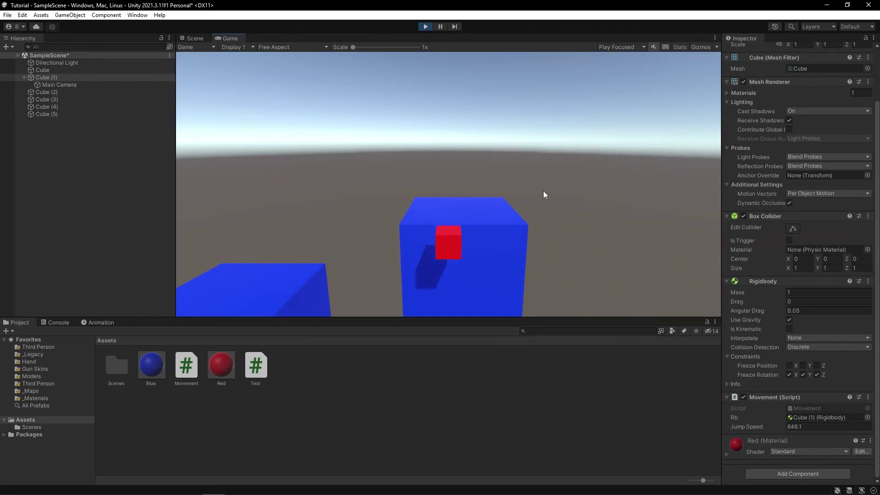
pyautogui.press('s')
pyautogui.press('space')
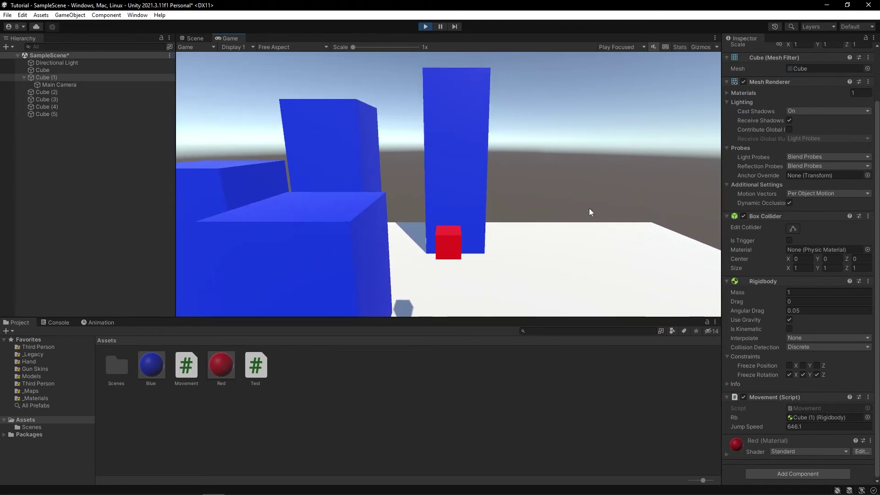
pyautogui.click(426, 26)
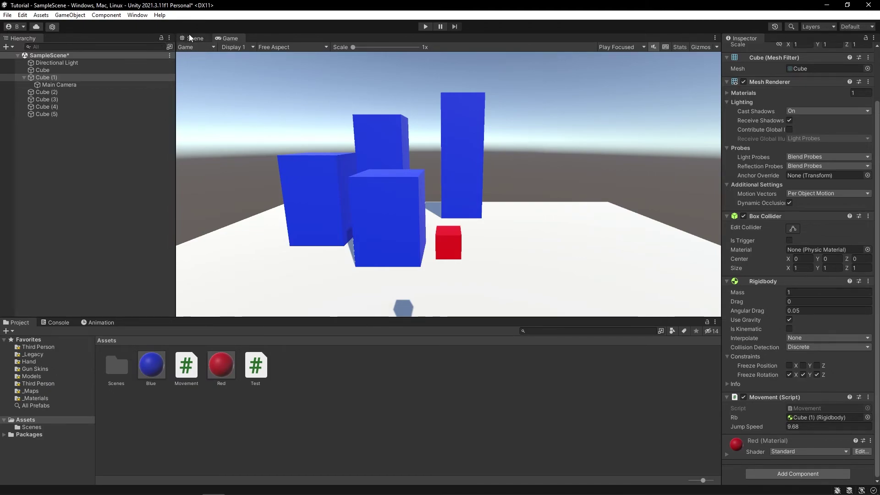
# - Open the build settings and add SampleScene from the Scenes folder to the scenes in the build
pyautogui.click(191, 38)
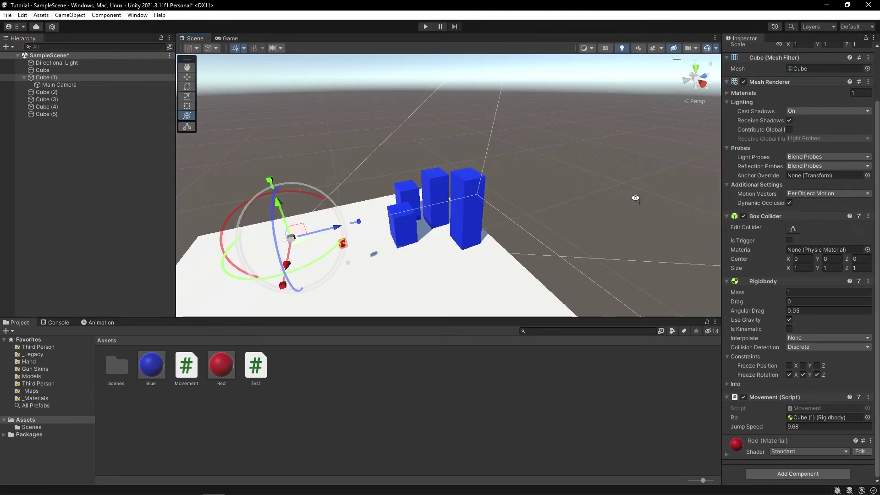
pyautogui.keyDown('alt'); pyautogui.moveTo(635, 198); pyautogui.dragTo(525, 161); pyautogui.keyUp('alt')
pyautogui.click(10, 16)
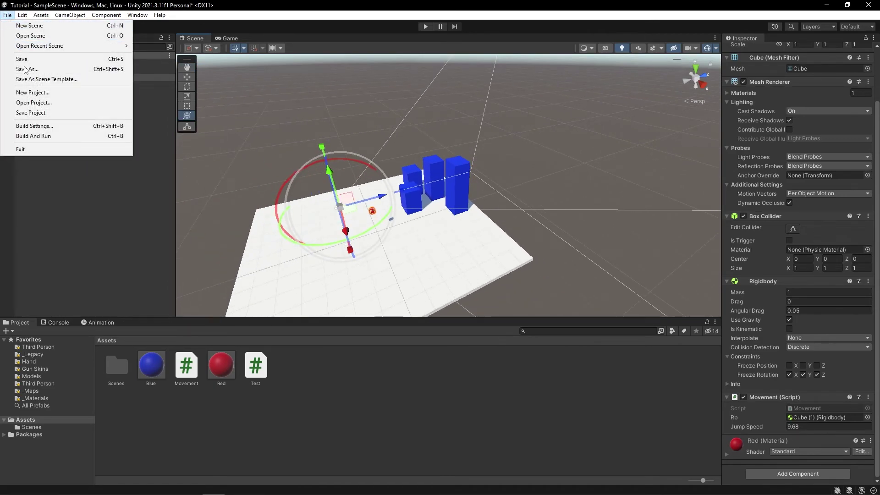
pyautogui.click(62, 126)
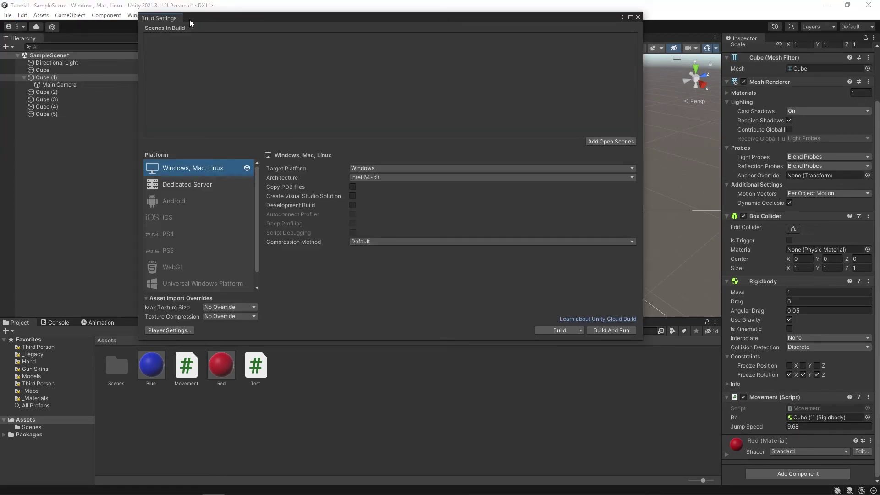
pyautogui.moveTo(193, 20); pyautogui.dragTo(251, 24)
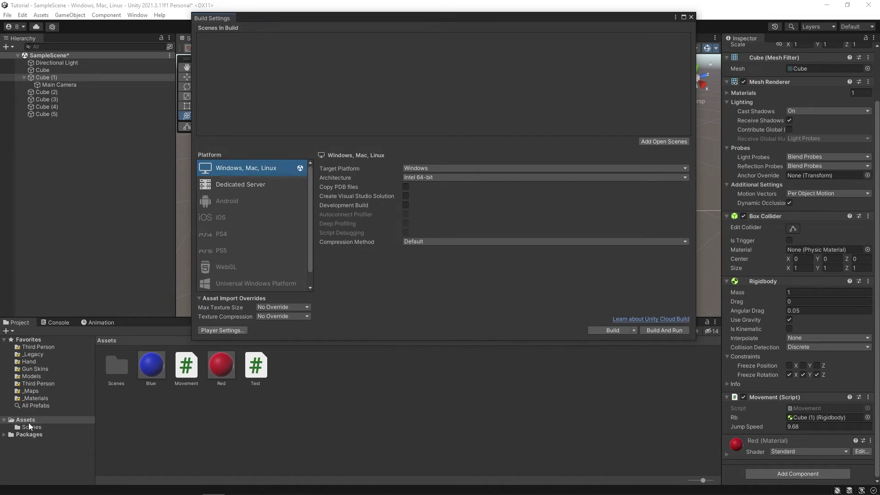
pyautogui.click(54, 428)
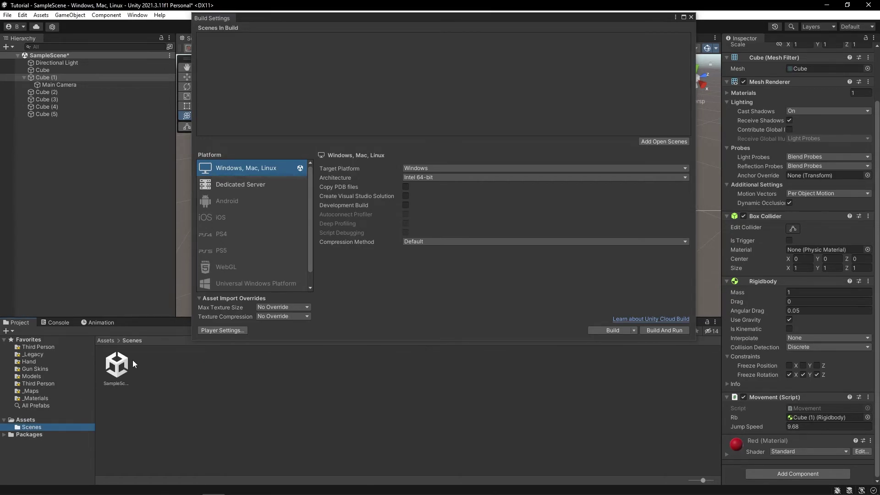
pyautogui.moveTo(113, 375); pyautogui.dragTo(250, 61)
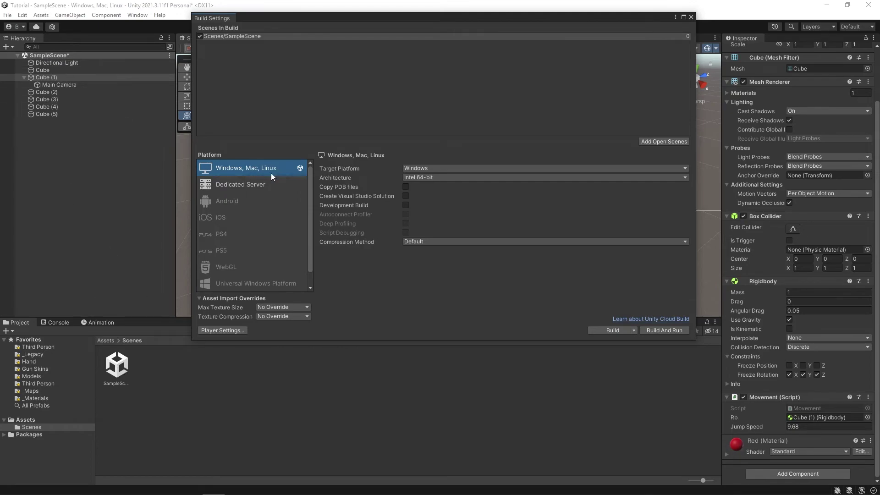
pyautogui.click(381, 122)
# - Build the game for Windows into the Desktop folder, saving the modified SampleScene
pyautogui.click(609, 329)
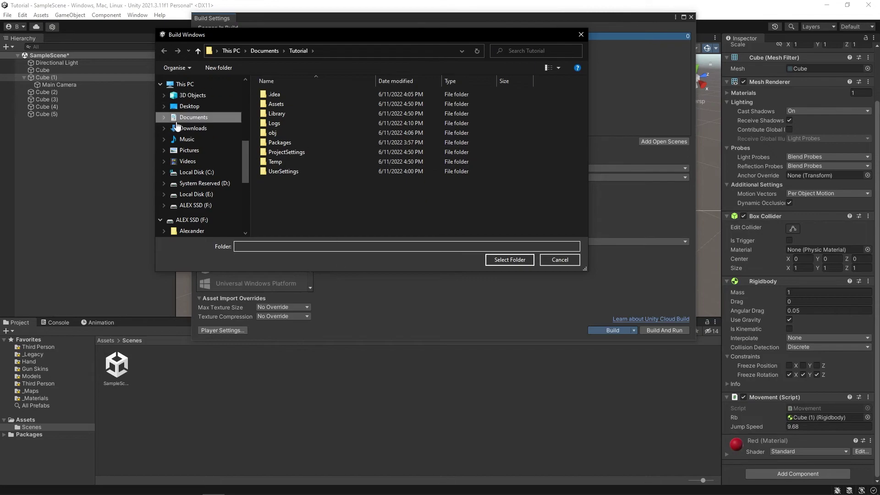
pyautogui.click(188, 106)
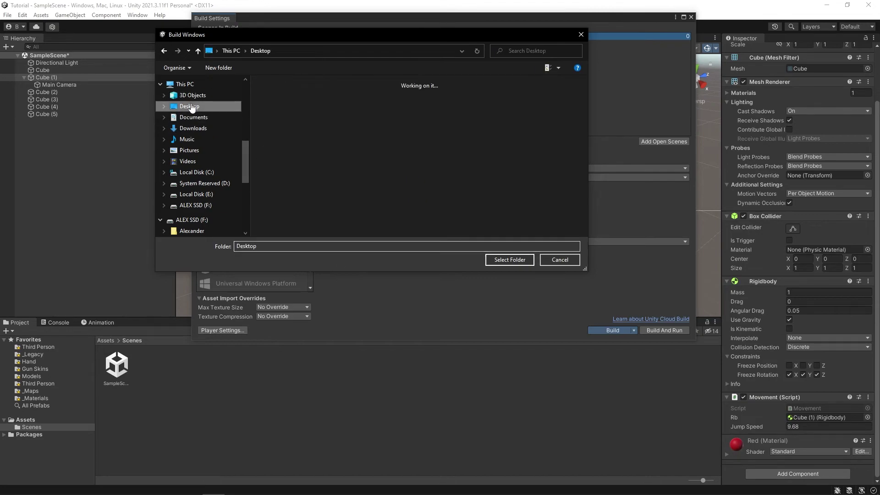
pyautogui.click(510, 260)
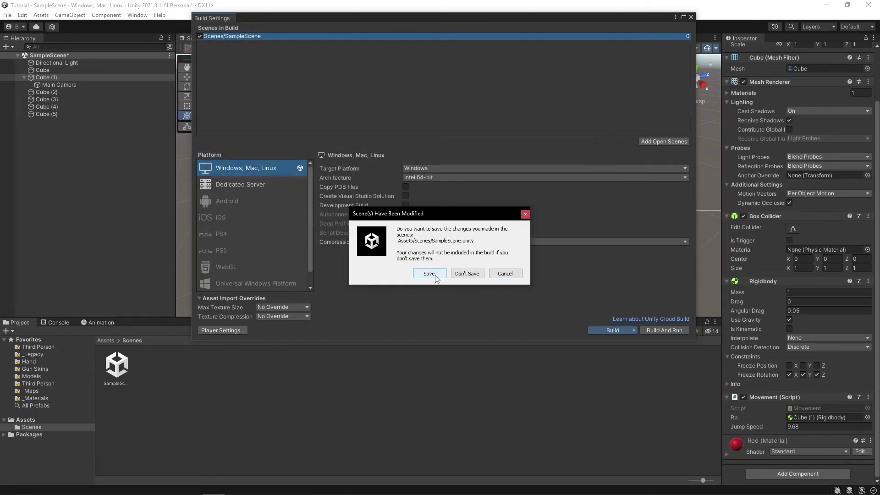
pyautogui.click(429, 274)
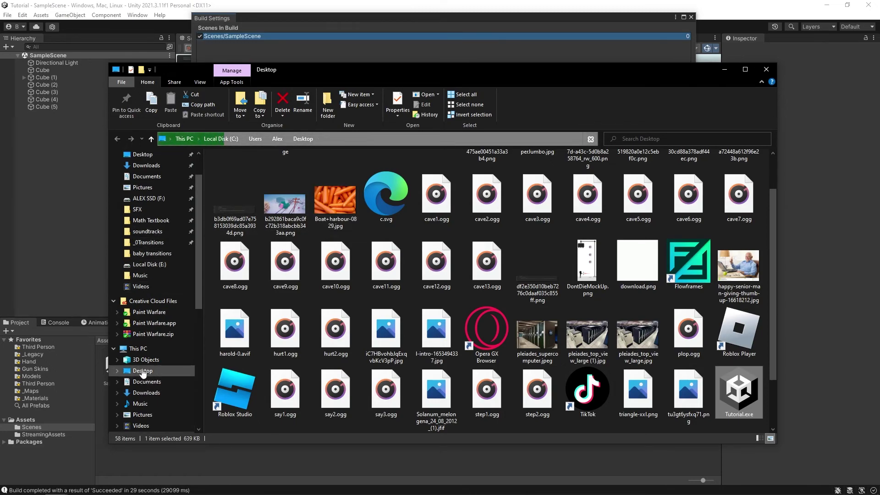
# - In File Explorer, find the built Tutorial.exe in the Desktop folder and launch it
pyautogui.click(142, 370)
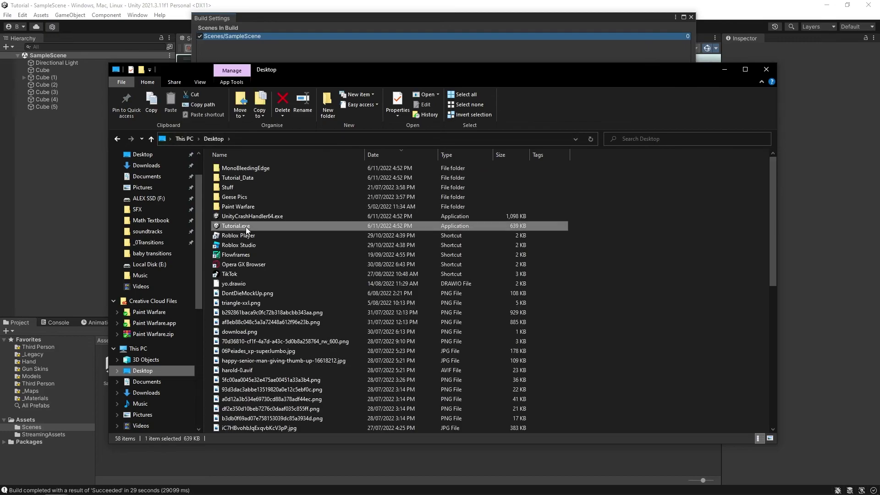
pyautogui.scroll(-4, 238, 227)
pyautogui.scroll(-6, 239, 226)
pyautogui.scroll(10, 240, 224)
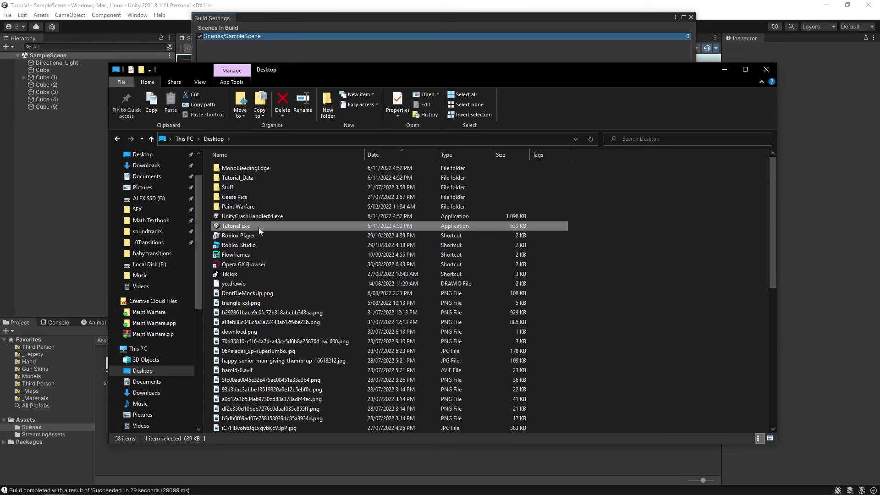
pyautogui.doubleClick(230, 226)
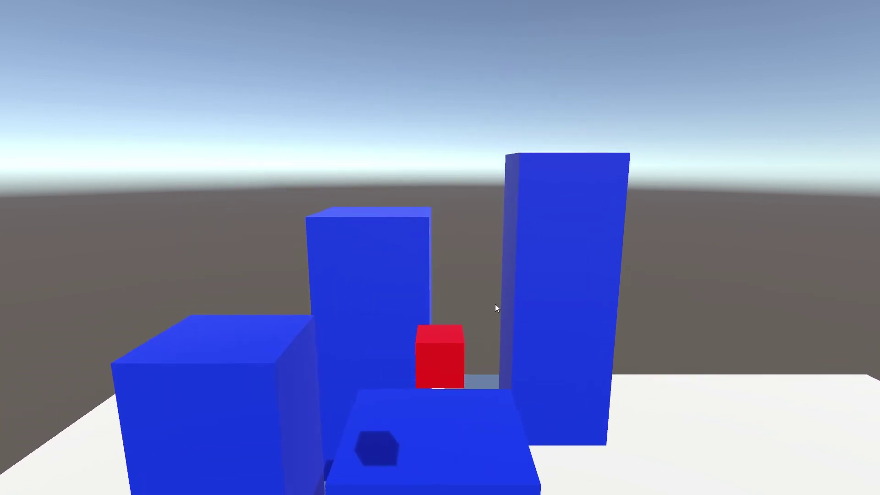
# - Test the built game by moving the red cube around and jumping it over the blue blocks
pyautogui.press('w')
pyautogui.press('space')
pyautogui.press('a')
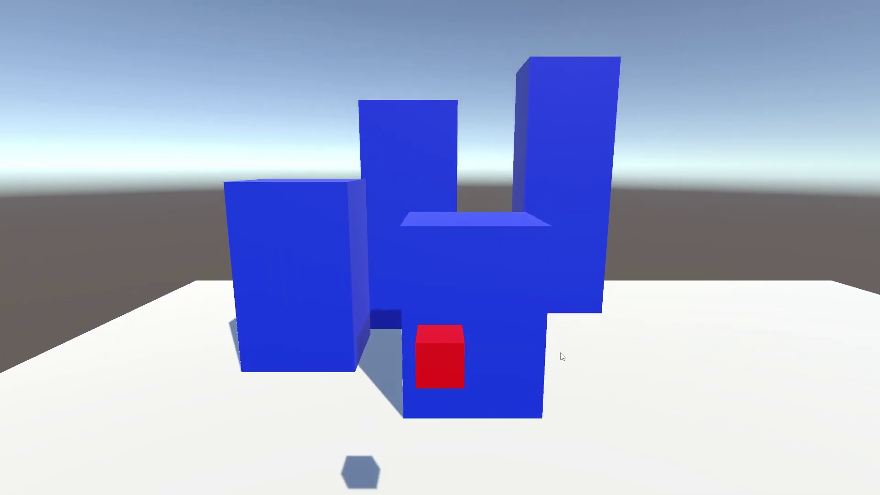
pyautogui.press('w')
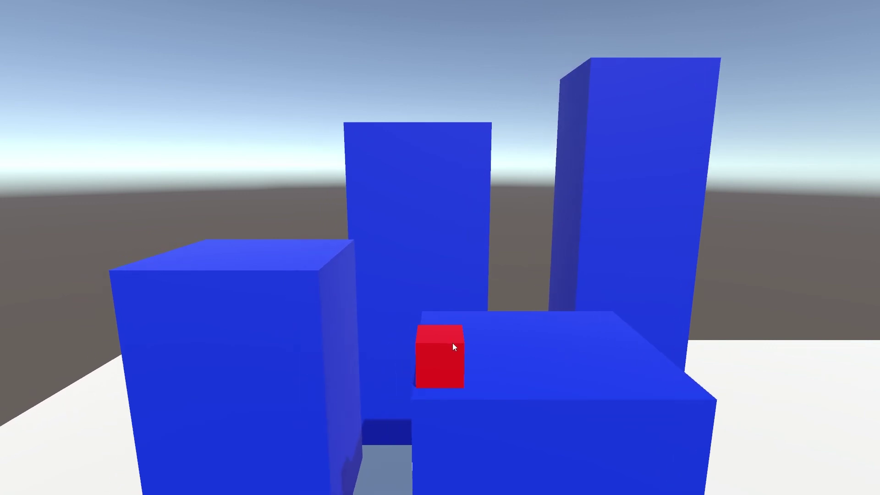
pyautogui.press('w')
pyautogui.press('d')
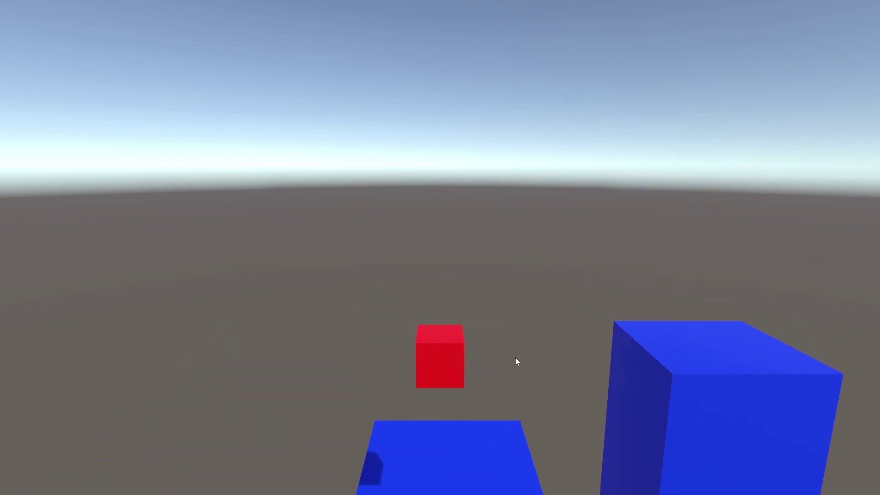
pyautogui.press('w')
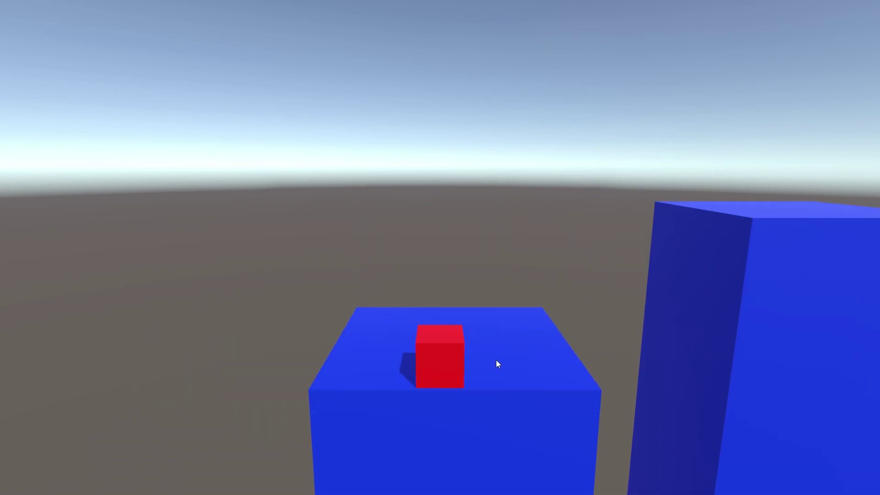
pyautogui.press('s')
pyautogui.press('d')
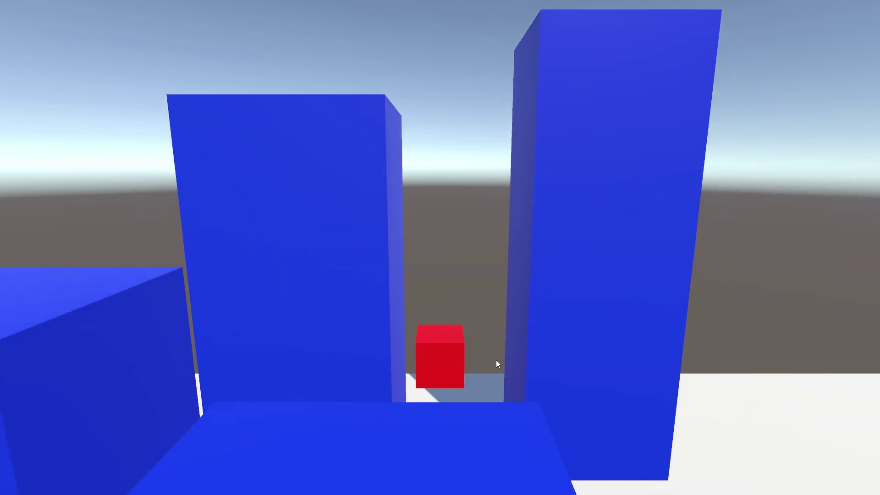